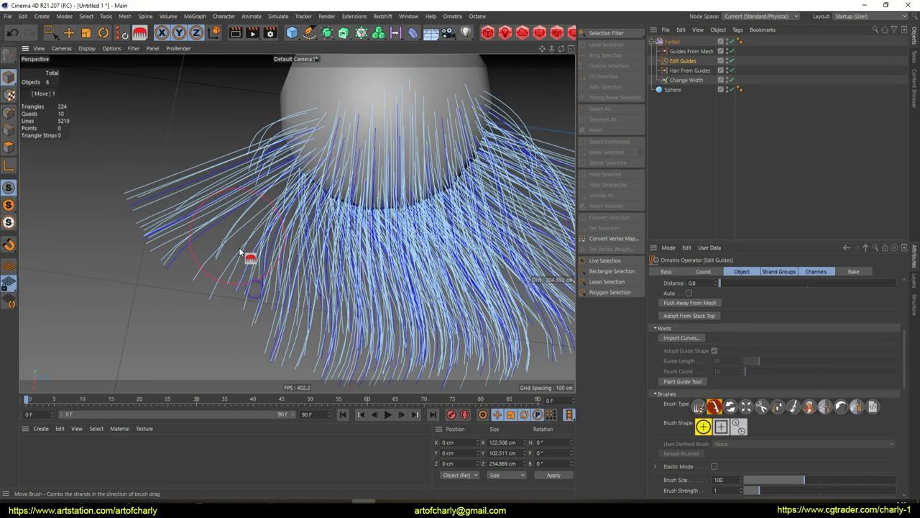
# Step: Comb the sphere's guide hairs into a narrow tail sweeping out to one side
pyautogui.moveTo(220, 194)
pyautogui.mouseDown()
pyautogui.moveTo(269, 294)
pyautogui.moveTo(456, 223)
pyautogui.moveTo(366, 297)
pyautogui.moveTo(191, 207)
pyautogui.moveTo(338, 279)
pyautogui.moveTo(279, 298)
pyautogui.moveTo(409, 252)
pyautogui.moveTo(317, 186)
pyautogui.moveTo(328, 255)
pyautogui.moveTo(365, 232)
pyautogui.mouseUp()
pyautogui.moveTo(365, 233)
pyautogui.keyDown('alt'); pyautogui.mouseDown(button='right')
pyautogui.moveTo(362, 274)
pyautogui.moveTo(362, 157)
pyautogui.moveTo(342, 259)
pyautogui.moveTo(314, 226)
pyautogui.mouseUp(button='right'); pyautogui.keyUp('alt')
pyautogui.keyDown('alt'); pyautogui.moveTo(314, 226); pyautogui.dragTo(329, 251); pyautogui.keyUp('alt')
pyautogui.keyDown('alt'); pyautogui.moveTo(329, 251); pyautogui.dragTo(340, 181, button='right'); pyautogui.keyUp('alt')
pyautogui.keyDown('alt'); pyautogui.moveTo(341, 180); pyautogui.dragTo(333, 209); pyautogui.keyUp('alt')
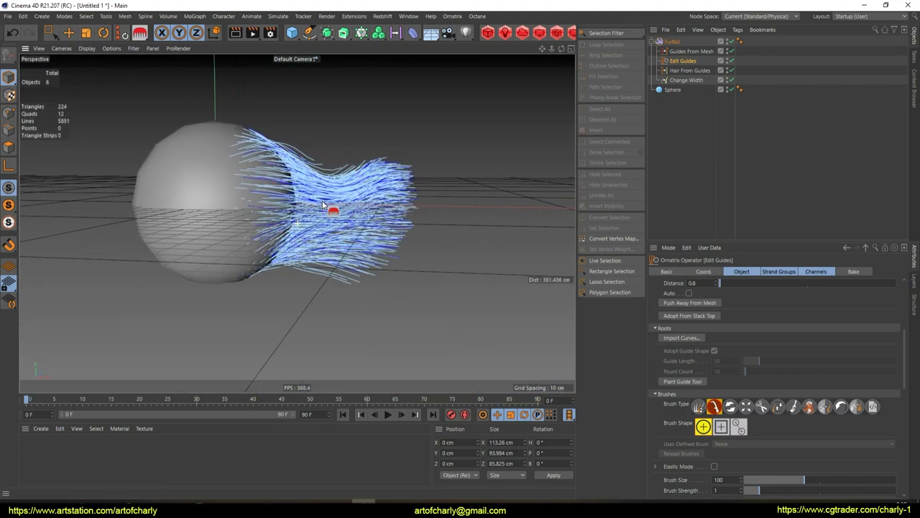
pyautogui.keyDown('alt'); pyautogui.moveTo(333, 209); pyautogui.dragTo(323, 224, button='right'); pyautogui.keyUp('alt')
# Step: Lengthen the guides with the Length brush, then comb their tips downward into a curl
pyautogui.press('6')
pyautogui.moveTo(382, 231)
pyautogui.mouseDown()
pyautogui.moveTo(390, 195)
pyautogui.moveTo(421, 232)
pyautogui.mouseUp()
pyautogui.click(714, 406)
pyautogui.moveTo(468, 154)
pyautogui.mouseDown()
pyautogui.moveTo(479, 206)
pyautogui.moveTo(401, 264)
pyautogui.moveTo(405, 230)
pyautogui.moveTo(361, 264)
pyautogui.moveTo(384, 242)
pyautogui.mouseUp()
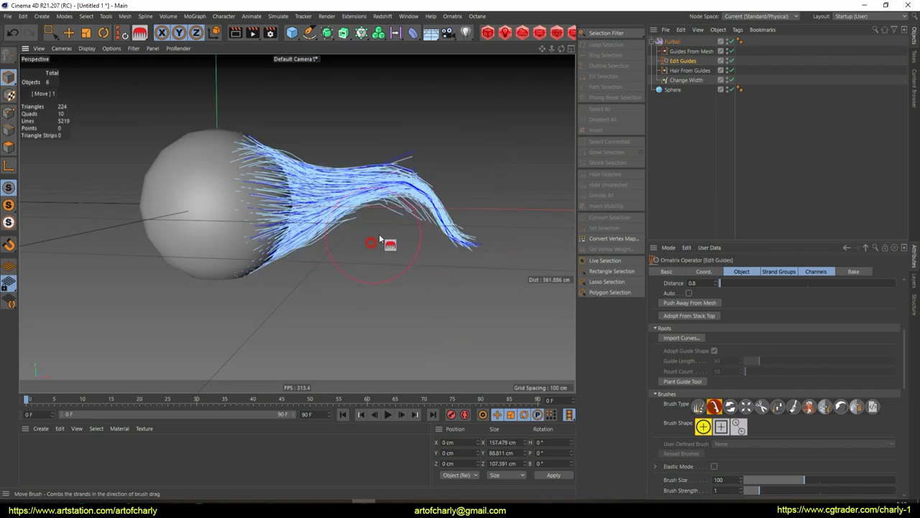
pyautogui.keyDown('alt'); pyautogui.moveTo(424, 183); pyautogui.dragTo(432, 189); pyautogui.keyUp('alt')
pyautogui.moveTo(448, 153)
pyautogui.keyDown('alt'); pyautogui.mouseDown()
pyautogui.moveTo(422, 176)
pyautogui.moveTo(431, 172)
pyautogui.mouseUp(); pyautogui.keyUp('alt')
pyautogui.click(690, 71)
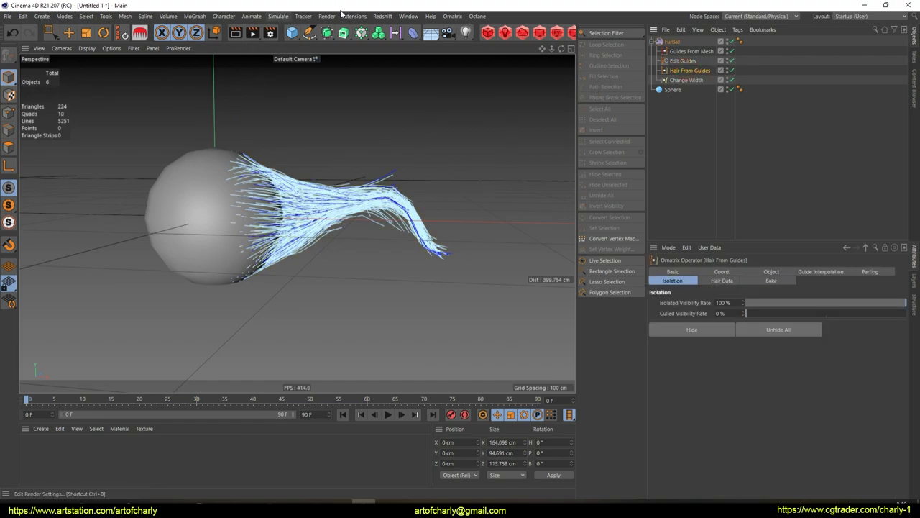
pyautogui.click(452, 16)
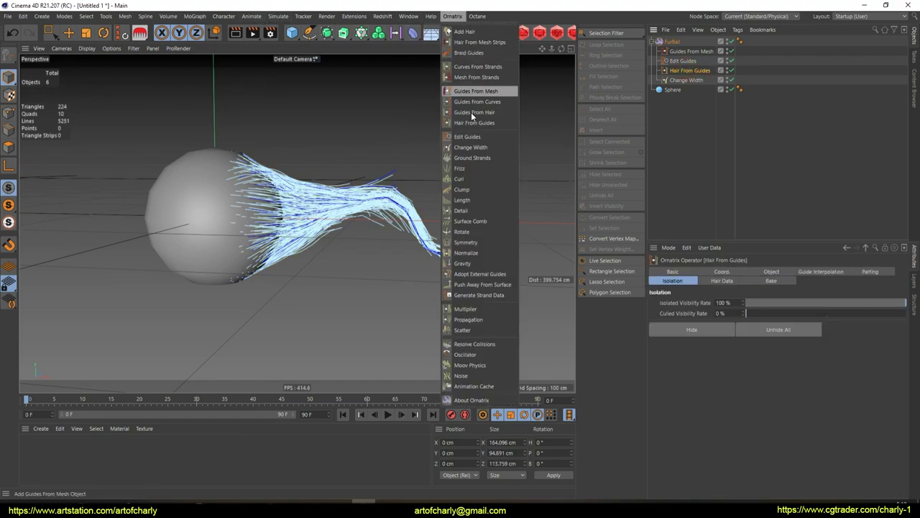
# Step: Add a Frizz operator with a reshaped Amount Ramp, Amount 0 and Outliner Amount 106.12
pyautogui.click(493, 169)
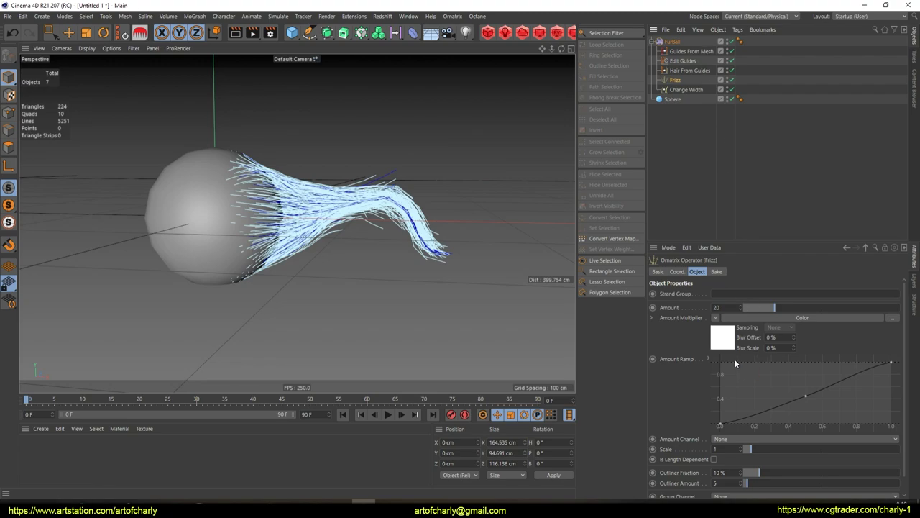
pyautogui.moveTo(805, 394); pyautogui.dragTo(786, 366)
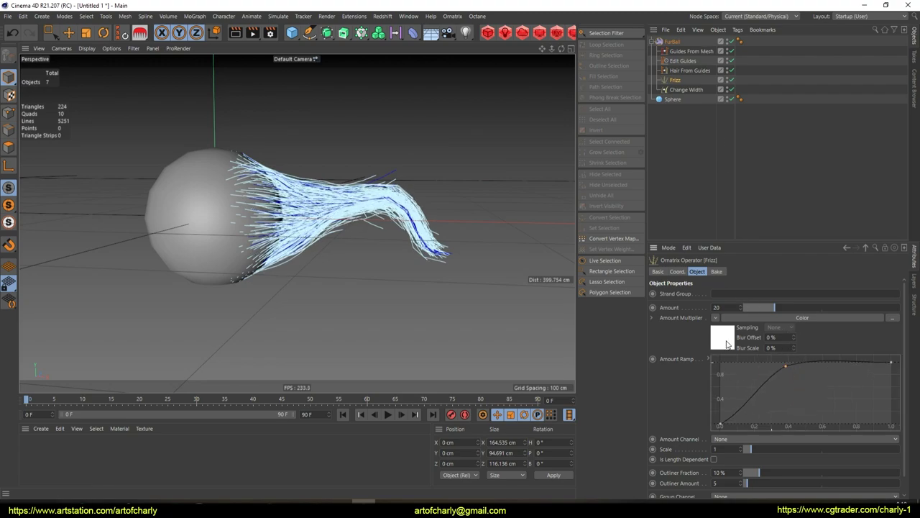
pyautogui.moveTo(775, 308); pyautogui.dragTo(656, 331)
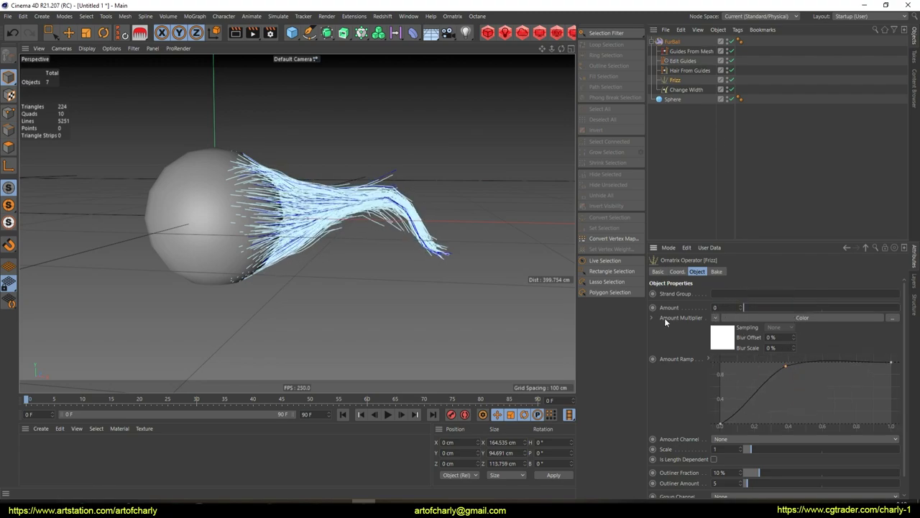
pyautogui.scroll(-1, 707, 356)
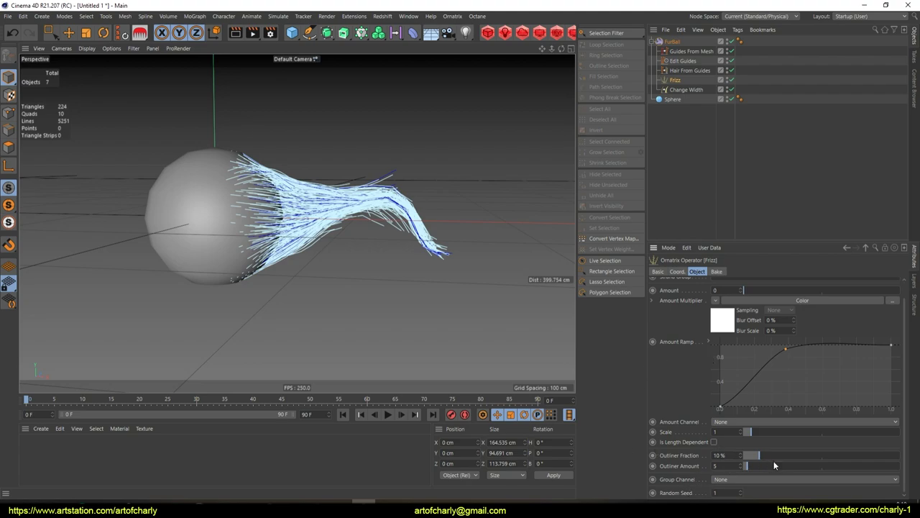
pyautogui.moveTo(749, 466); pyautogui.dragTo(843, 463)
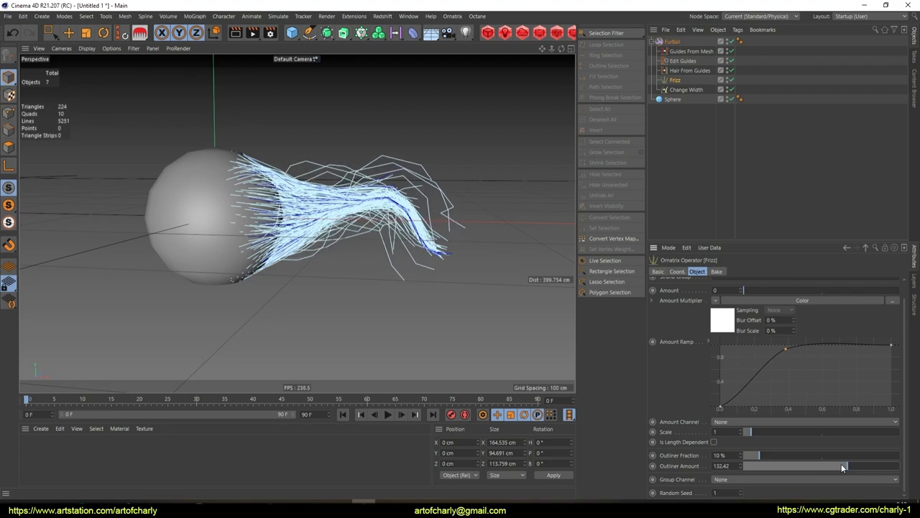
pyautogui.keyDown('alt'); pyautogui.moveTo(425, 191); pyautogui.dragTo(425, 126); pyautogui.keyUp('alt')
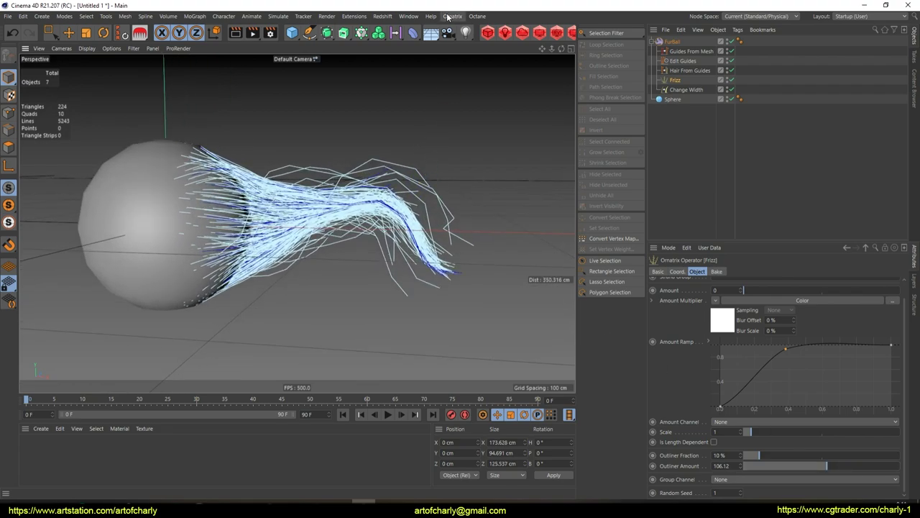
pyautogui.click(477, 15)
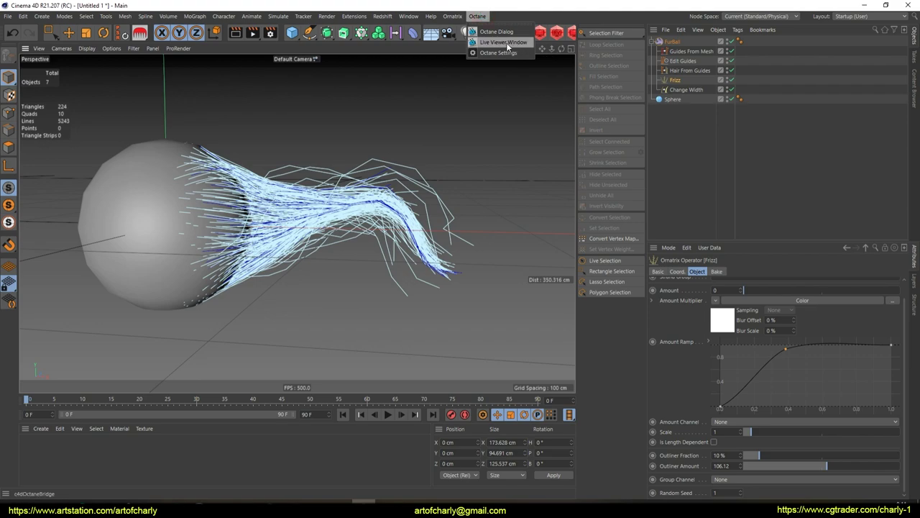
# Step: Open the Octane Live Viewer beside the viewport and review the Hair From Guides settings
pyautogui.click(507, 42)
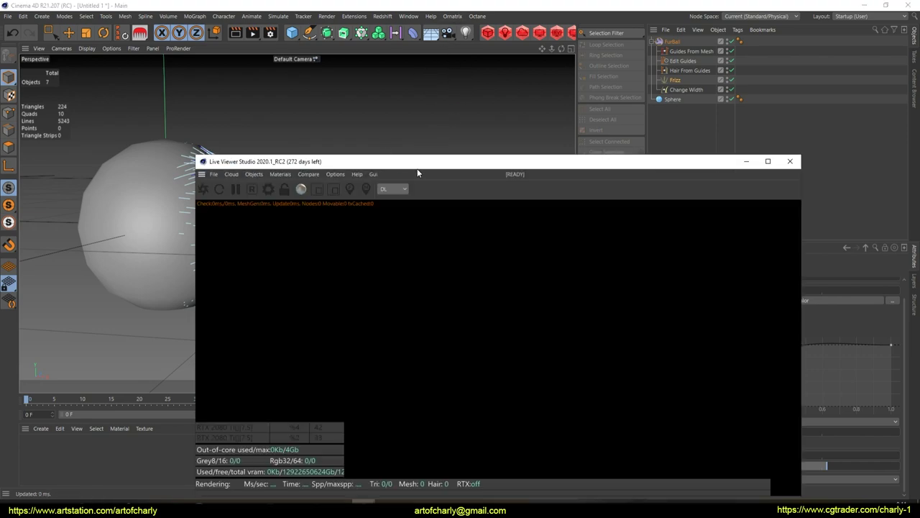
pyautogui.moveTo(418, 162); pyautogui.dragTo(345, 146)
pyautogui.click(690, 70)
pyautogui.moveTo(597, 148); pyautogui.dragTo(474, 74)
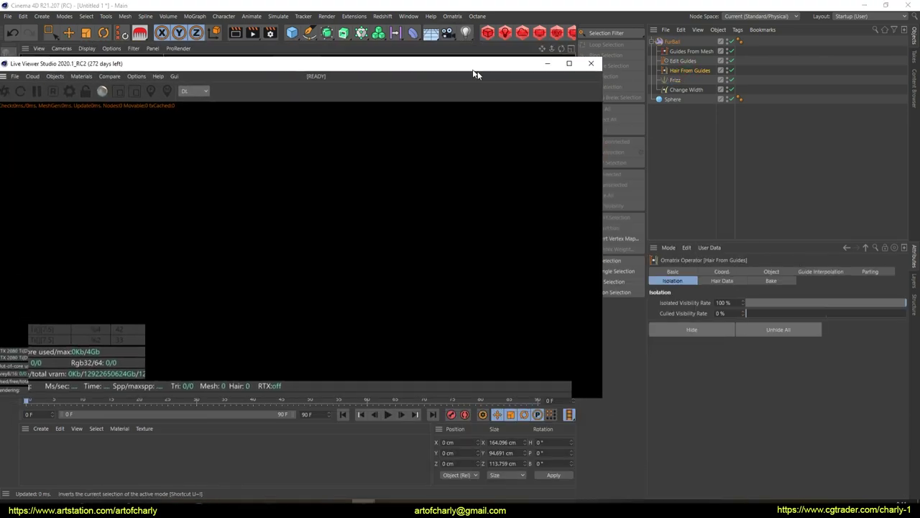
pyautogui.click(771, 271)
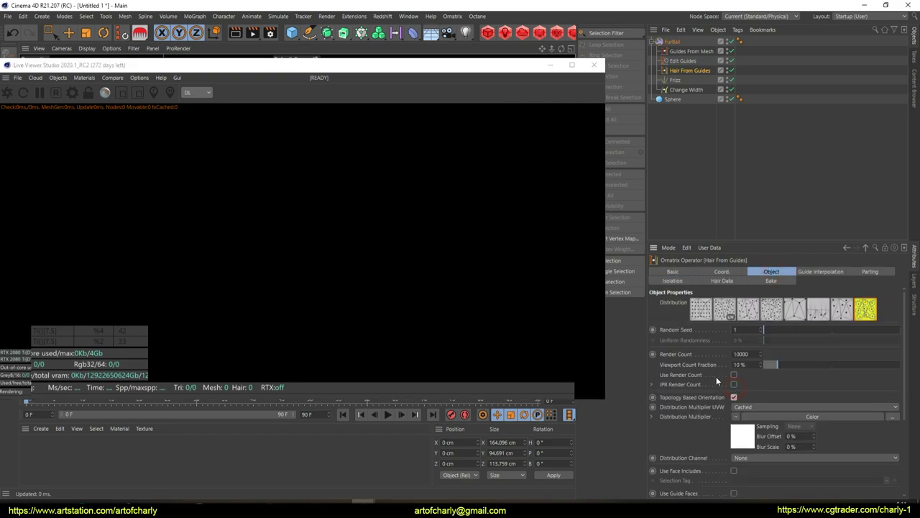
pyautogui.moveTo(325, 75); pyautogui.dragTo(578, 107)
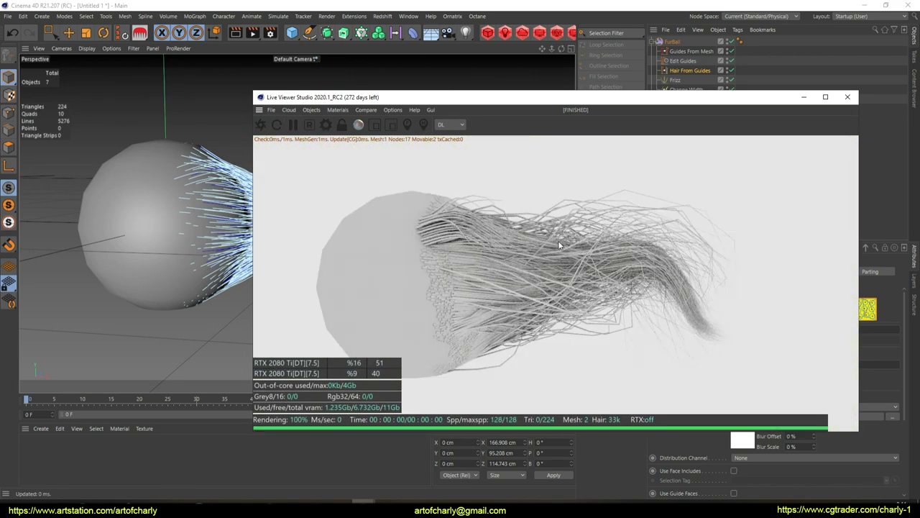
pyautogui.moveTo(568, 100); pyautogui.dragTo(432, 134)
# Step: Thin the hair by setting Change Width's Width to 0.39 cm, then close the Live Viewer
pyautogui.click(688, 91)
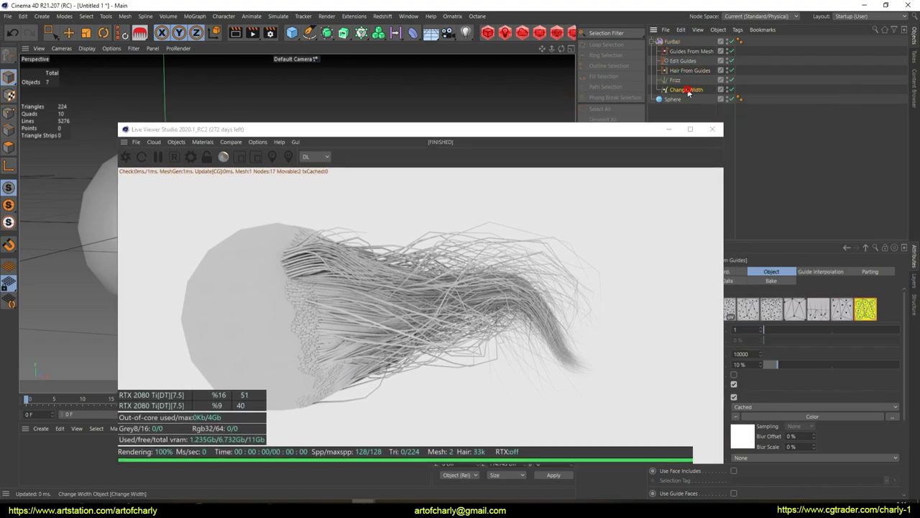
pyautogui.moveTo(618, 131); pyautogui.dragTo(585, 111)
pyautogui.moveTo(771, 307); pyautogui.dragTo(764, 311)
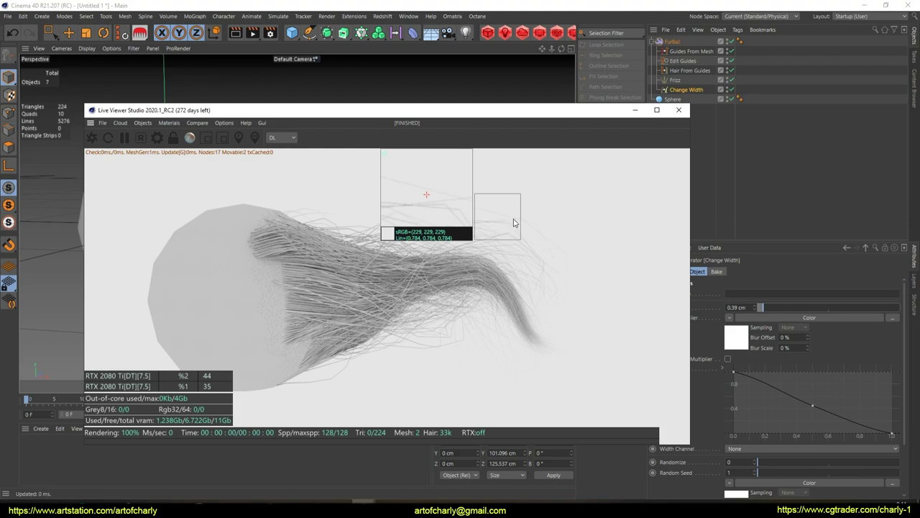
pyautogui.click(592, 230)
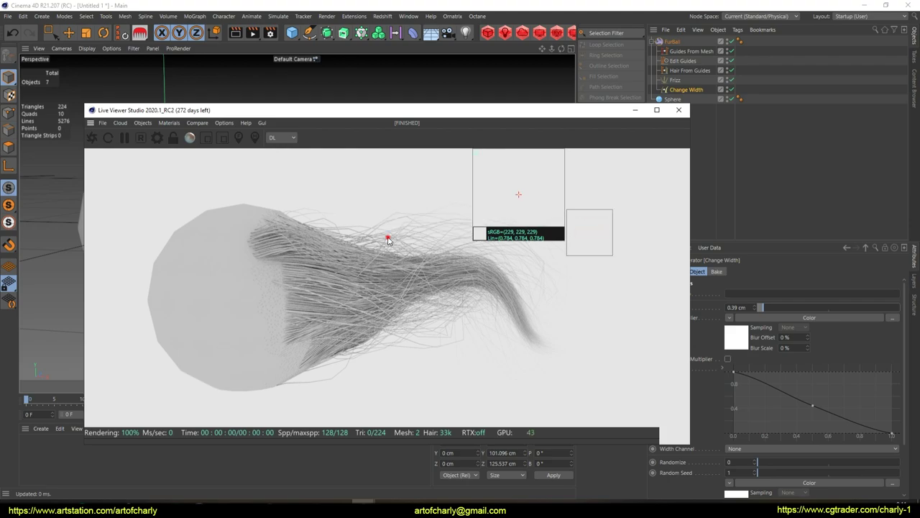
pyautogui.click(679, 110)
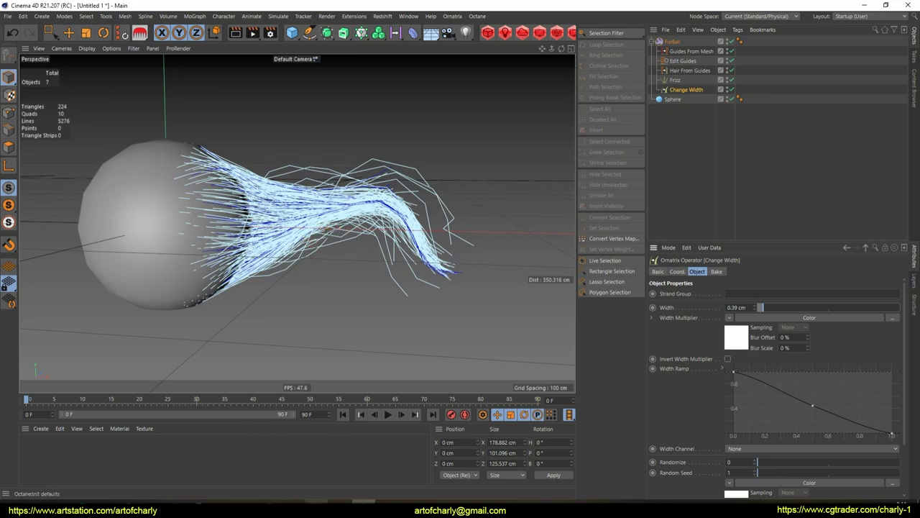
pyautogui.hotkey('alt', 'Tab')
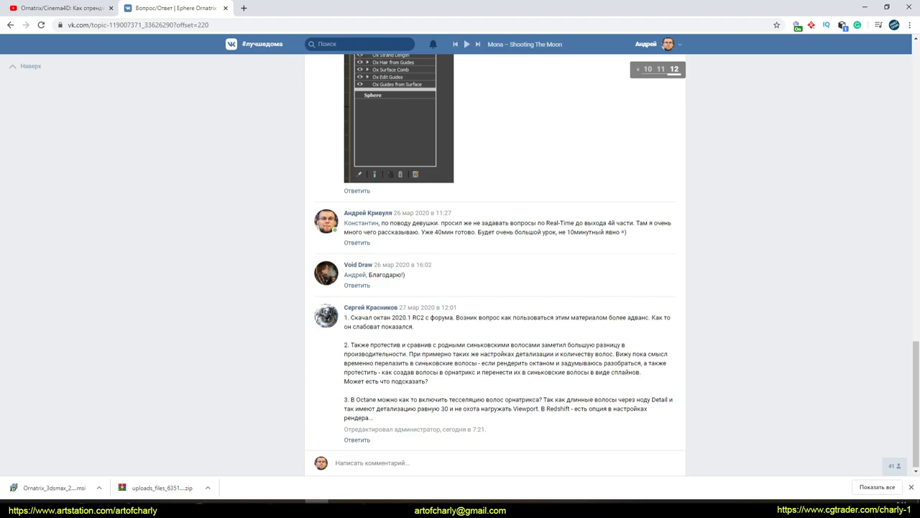
# Step: Leave the Chrome forum thread and return to the Cinema 4D hair scene
pyautogui.hotkey('alt', 'Tab')
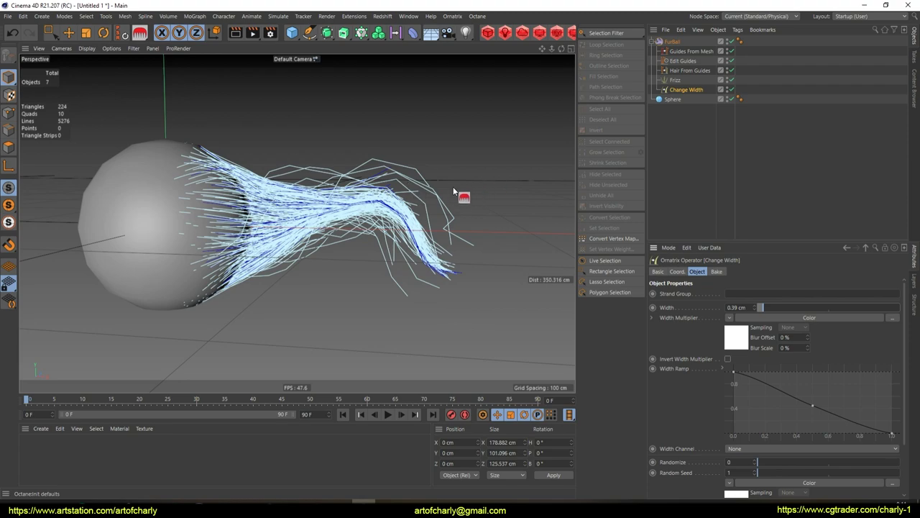
# Step: Add a Detail operator directly after Edit Guides in the hair stack
pyautogui.click(683, 61)
pyautogui.click(451, 16)
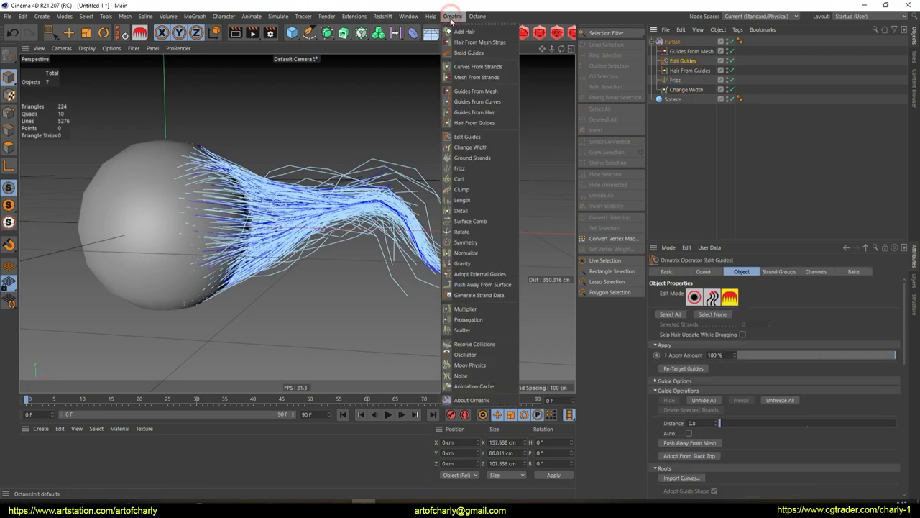
pyautogui.click(481, 210)
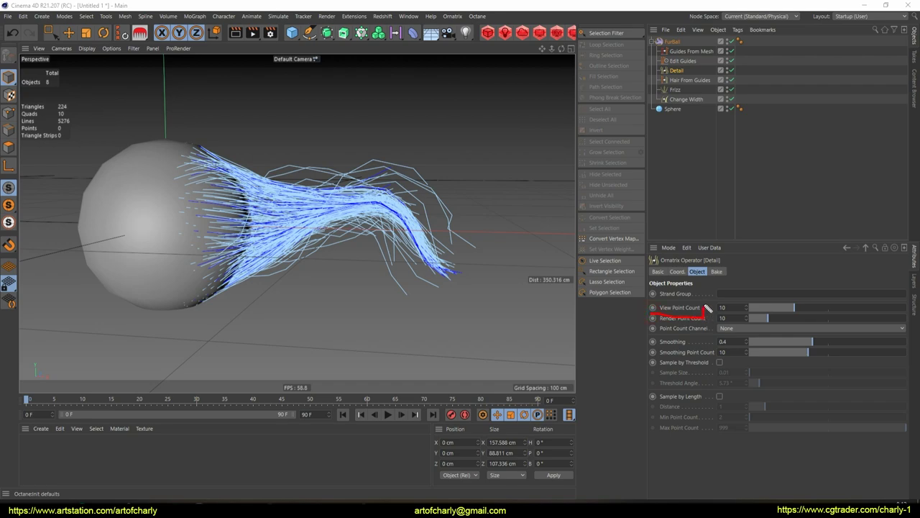
# Step: Set the Detail operator's View Point Count to 30, briefly trying 15
pyautogui.click(731, 307)
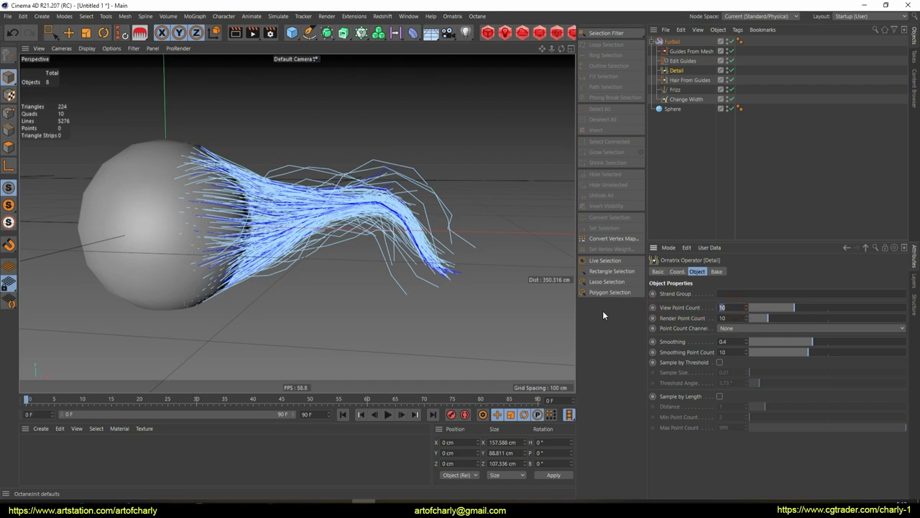
pyautogui.write('30')
pyautogui.press('Return')
pyautogui.doubleClick(737, 308)
pyautogui.write('15')
pyautogui.press('Return')
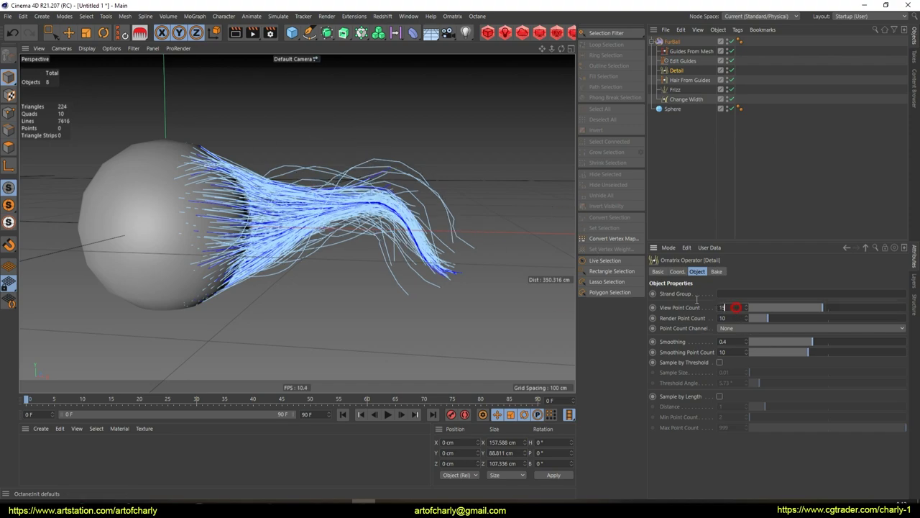
pyautogui.write('30')
pyautogui.press('Return')
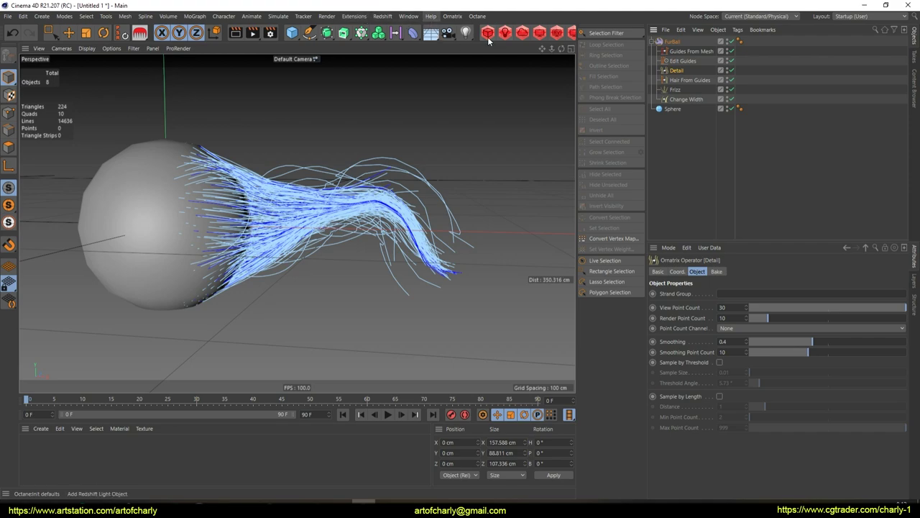
pyautogui.click(452, 16)
# Step: Add a second Edit Guides operator and brush the strand tips down and sideways
pyautogui.click(481, 135)
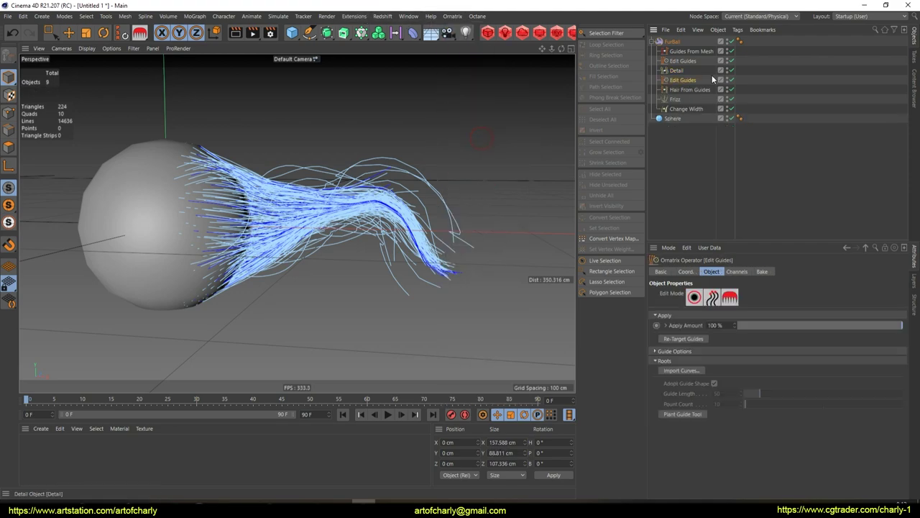
pyautogui.click(730, 296)
pyautogui.moveTo(458, 253); pyautogui.dragTo(466, 277)
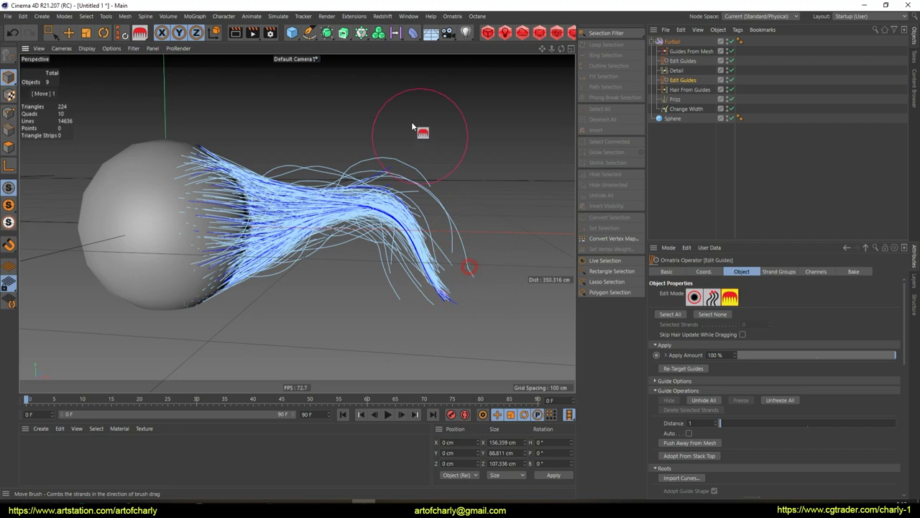
pyautogui.moveTo(458, 184)
pyautogui.mouseDown()
pyautogui.moveTo(435, 185)
pyautogui.moveTo(479, 285)
pyautogui.moveTo(506, 264)
pyautogui.mouseUp()
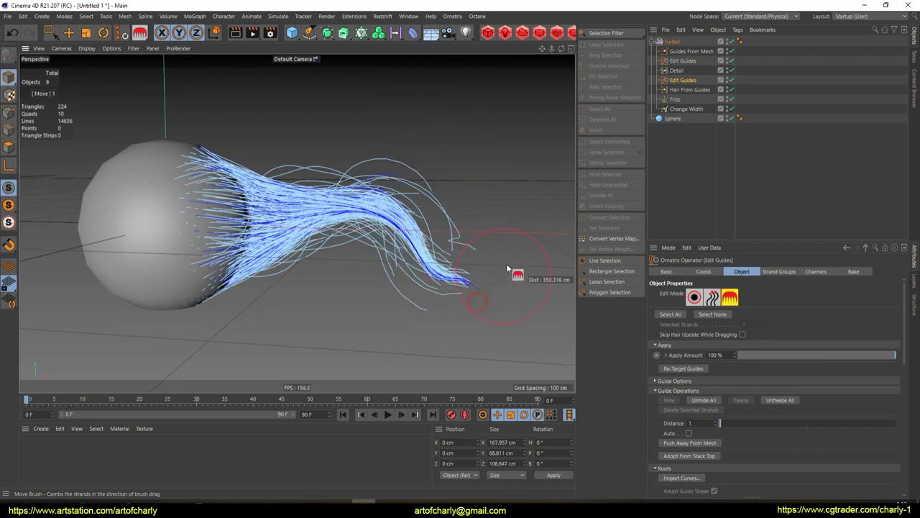
pyautogui.moveTo(442, 251)
pyautogui.mouseDown()
pyautogui.moveTo(489, 242)
pyautogui.moveTo(507, 192)
pyautogui.moveTo(463, 308)
pyautogui.mouseUp()
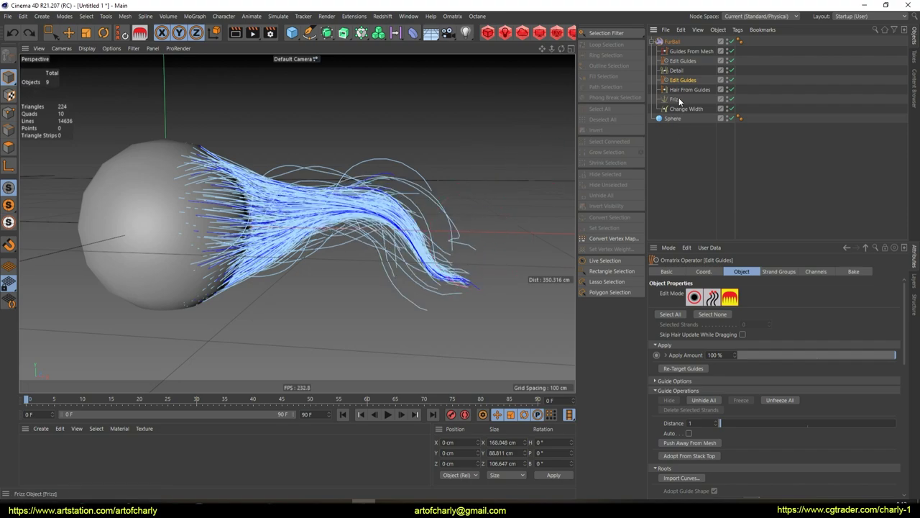
pyautogui.moveTo(480, 237)
pyautogui.mouseDown()
pyautogui.moveTo(337, 136)
pyautogui.moveTo(444, 184)
pyautogui.mouseUp()
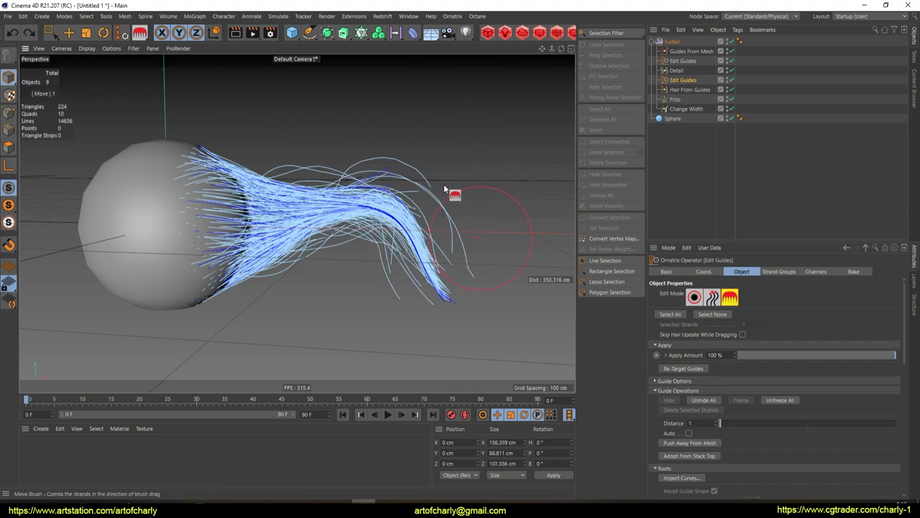
# Step: Delete the extra Edit Guides operator from the hair stack
pyautogui.rightClick(688, 80)
pyautogui.click(682, 83)
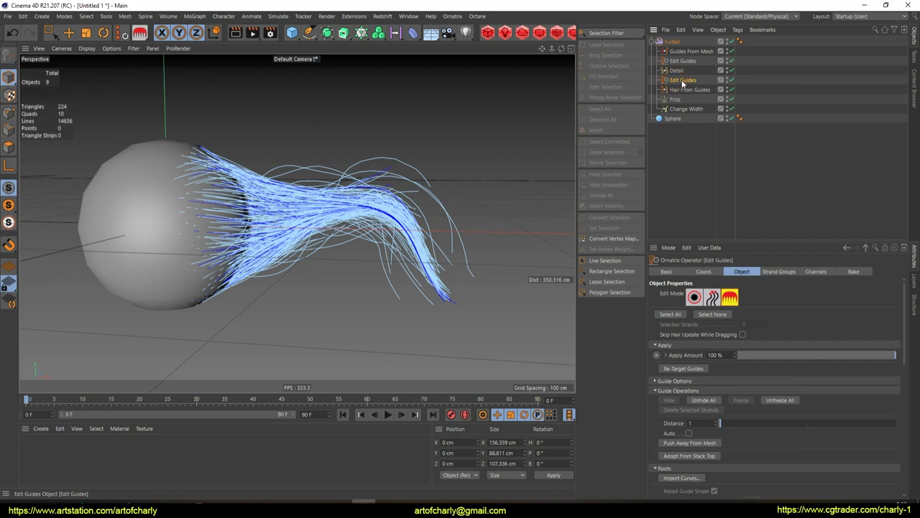
pyautogui.press('Delete')
# Step: Lower the Detail operator's View Point Count to 10, passing through 15
pyautogui.click(680, 72)
pyautogui.doubleClick(734, 309)
pyautogui.write('15')
pyautogui.press('Return')
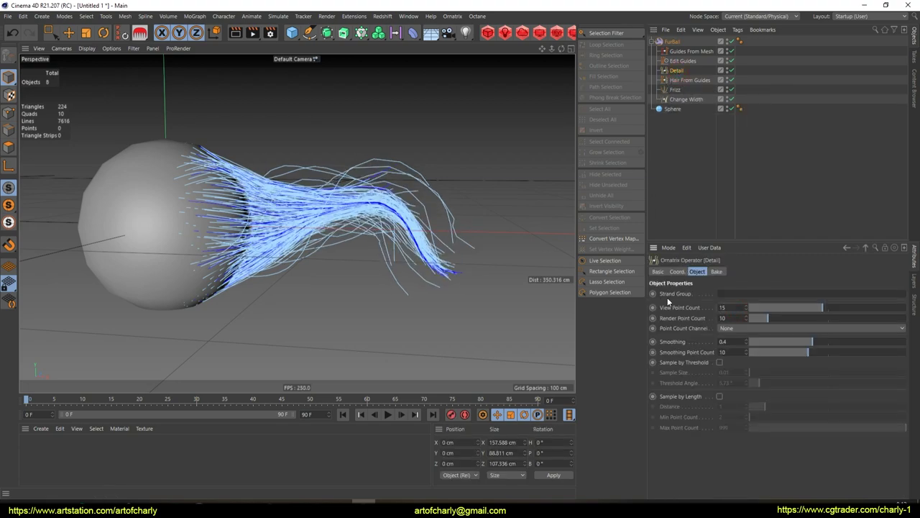
pyautogui.write('10')
pyautogui.press('Return')
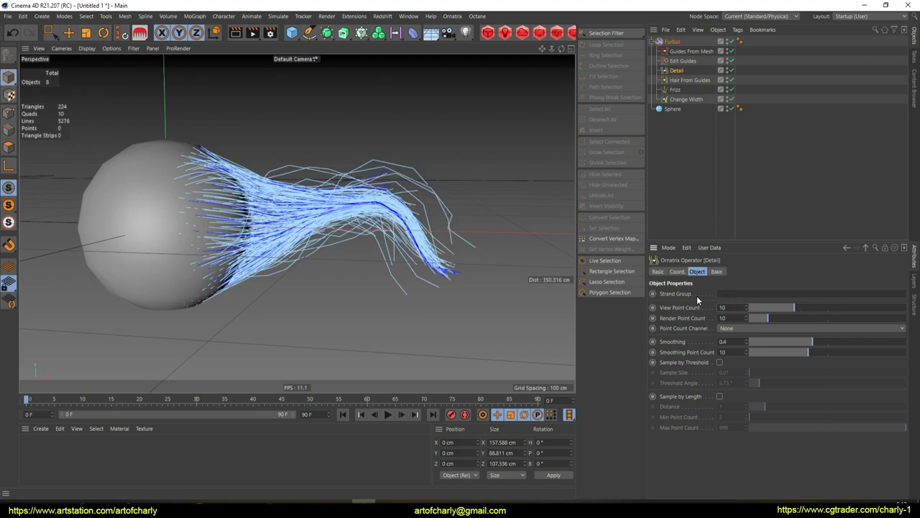
pyautogui.keyDown('alt'); pyautogui.moveTo(338, 170); pyautogui.dragTo(364, 164); pyautogui.keyUp('alt')
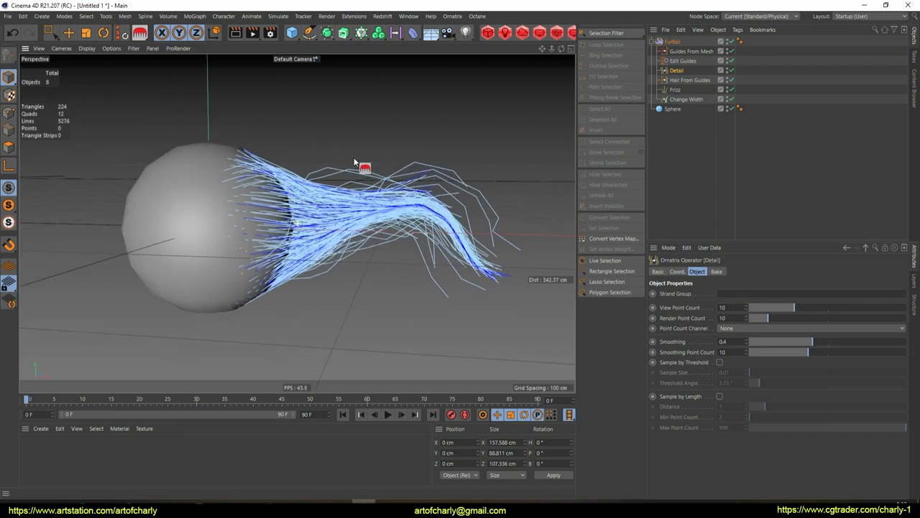
# Step: Enter 100 in Detail's Render Point Count and orbit the viewport to inspect the hair
pyautogui.moveTo(656, 325); pyautogui.dragTo(734, 321)
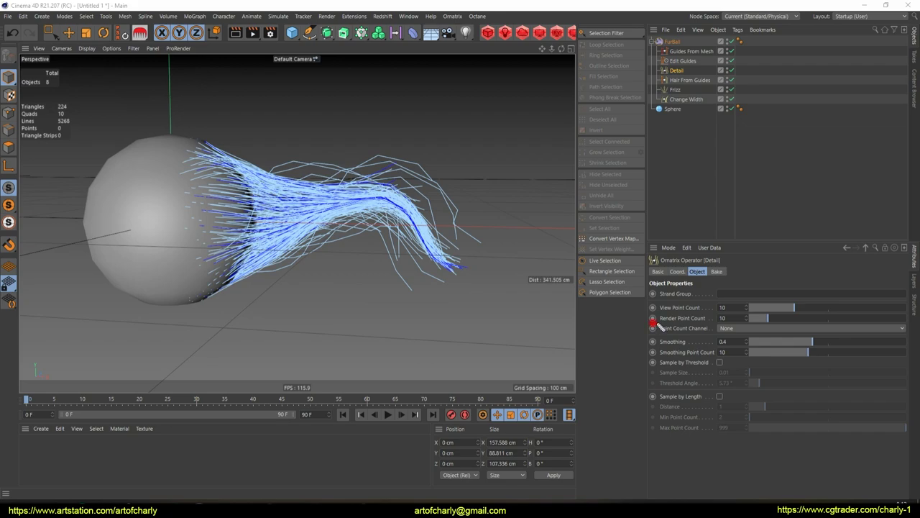
pyautogui.rightClick(669, 319)
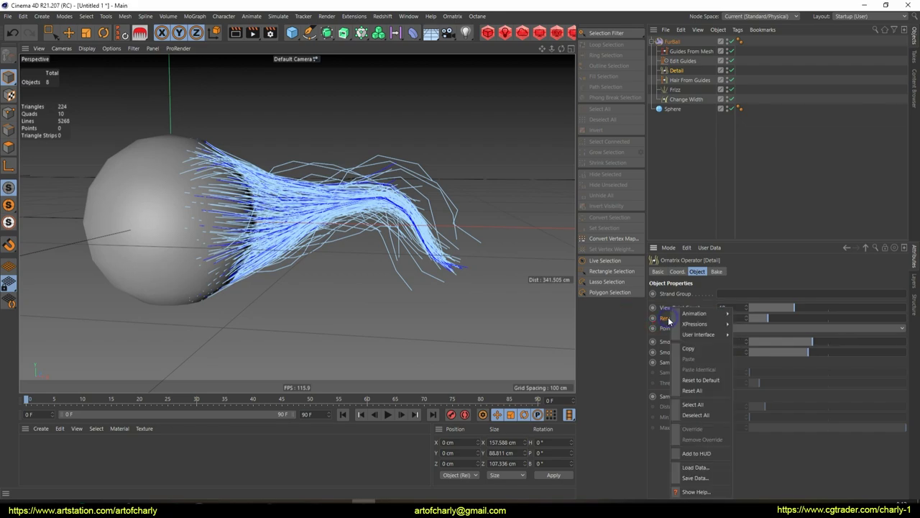
pyautogui.click(642, 319)
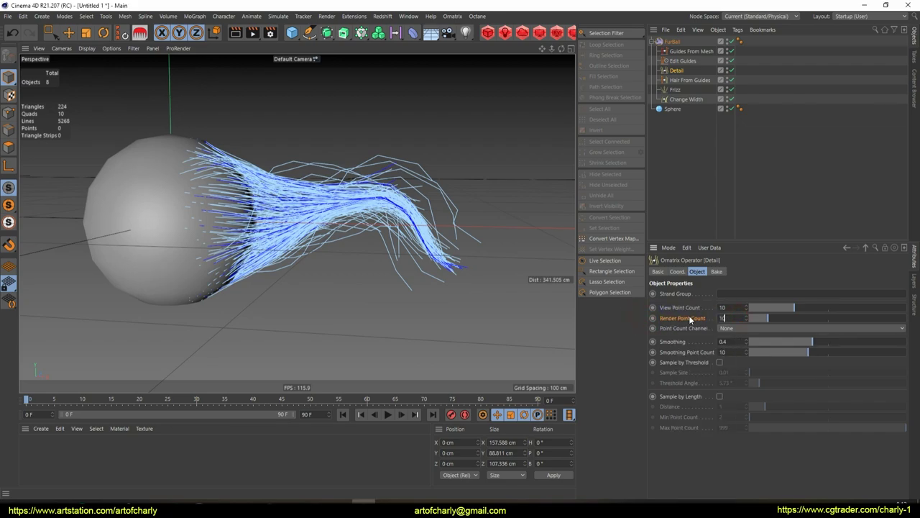
pyautogui.write('100')
pyautogui.press('Return')
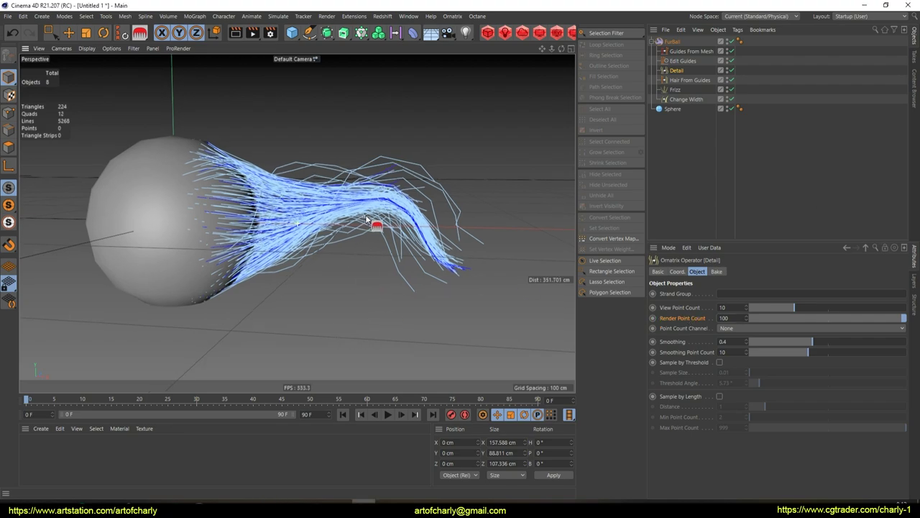
pyautogui.keyDown('alt'); pyautogui.moveTo(365, 218); pyautogui.dragTo(375, 235); pyautogui.keyUp('alt')
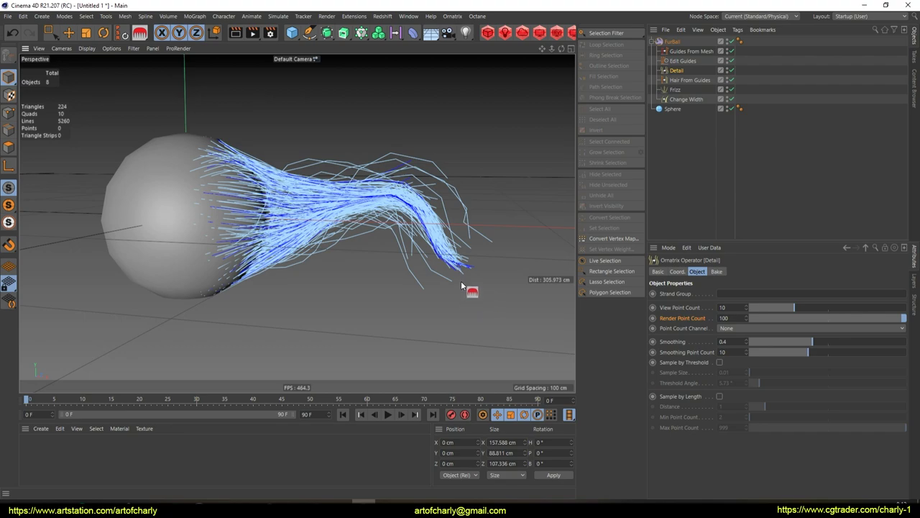
pyautogui.click(724, 318)
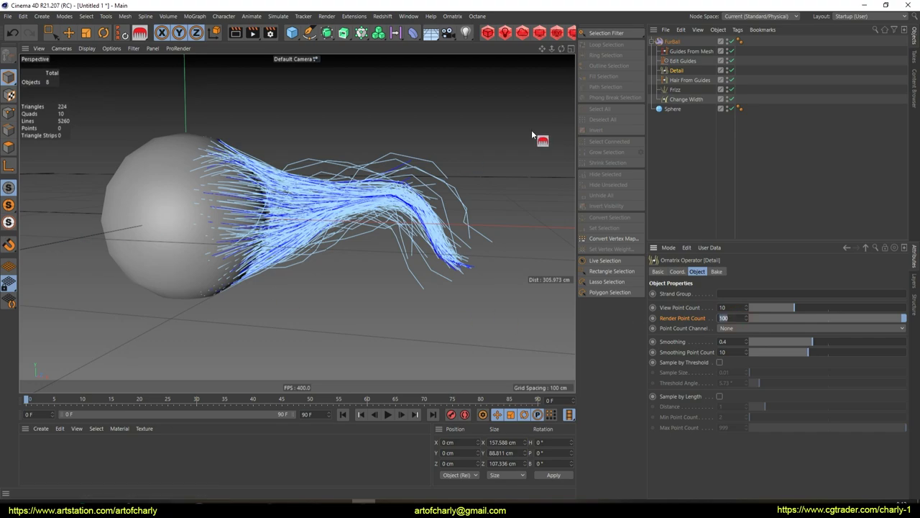
pyautogui.click(452, 16)
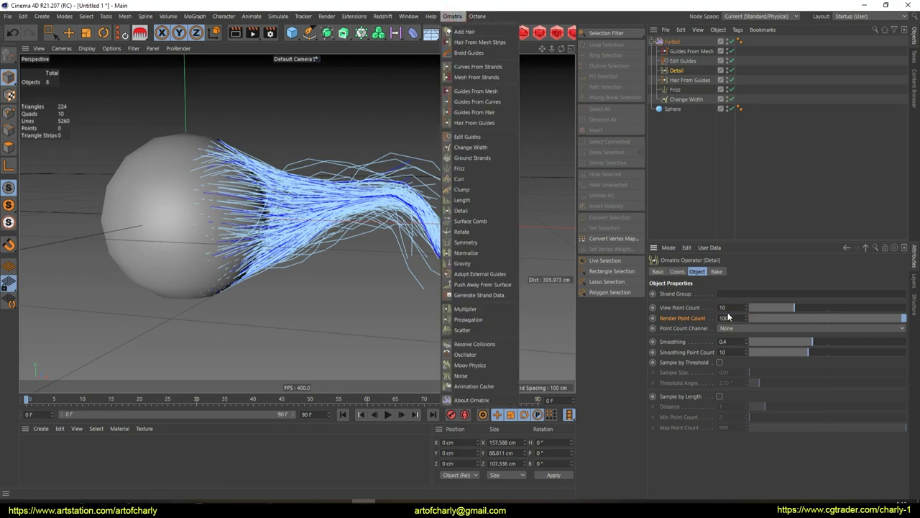
pyautogui.click(640, 274)
pyautogui.click(453, 16)
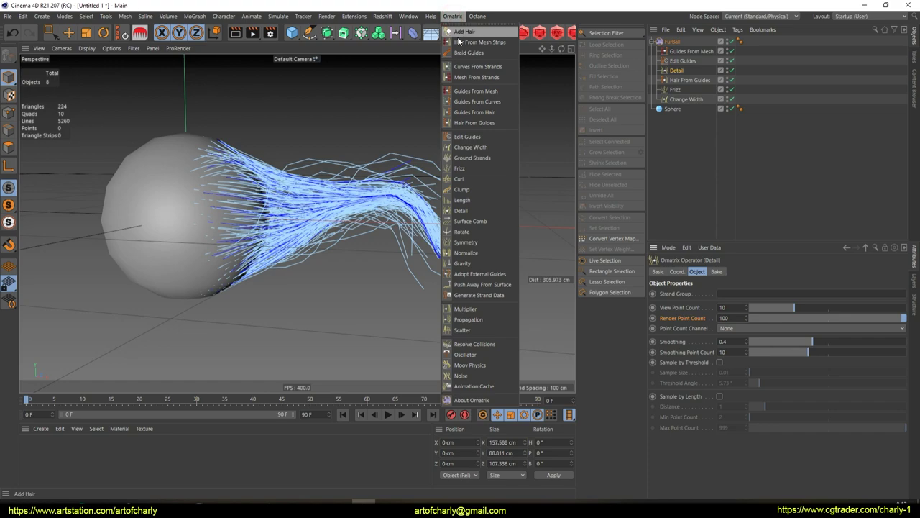
pyautogui.click(504, 42)
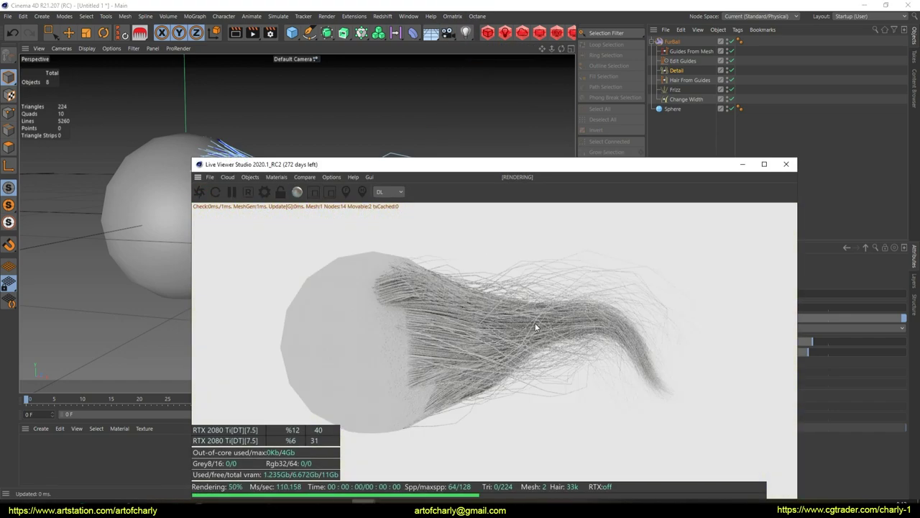
pyautogui.moveTo(552, 181); pyautogui.dragTo(367, 161)
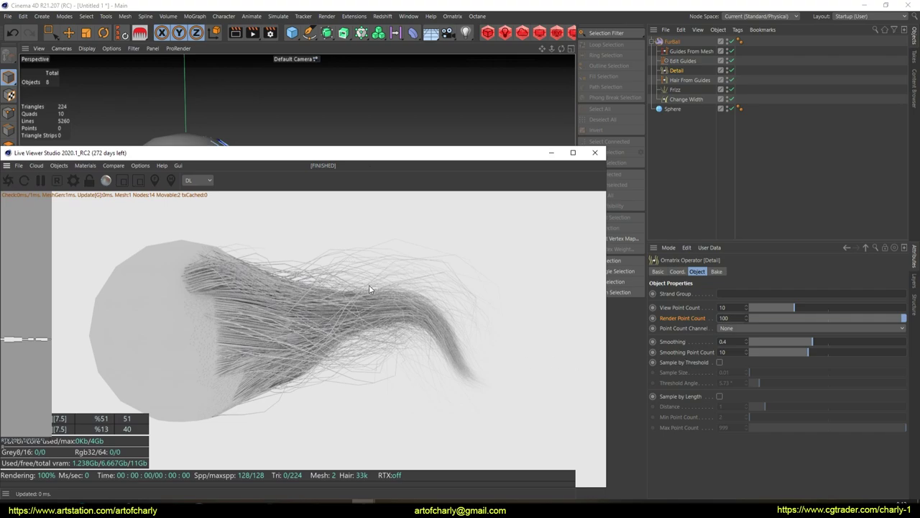
pyautogui.click(743, 318)
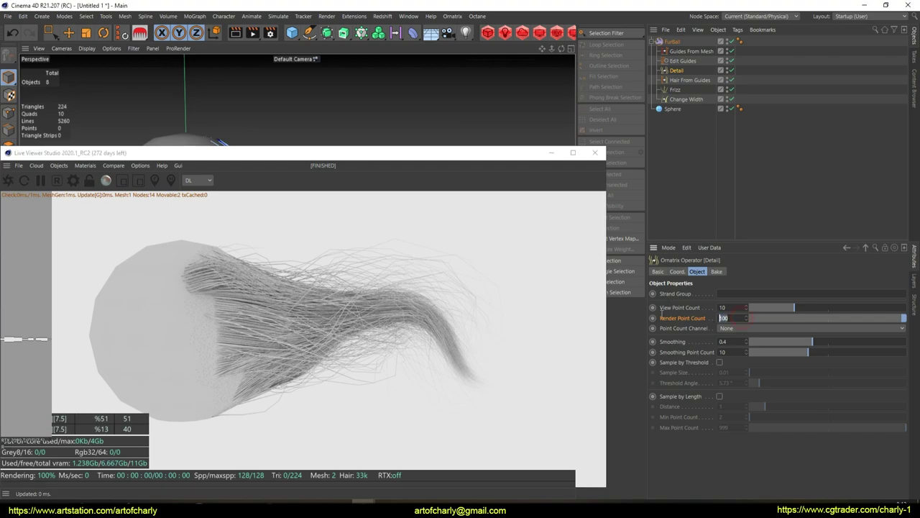
pyautogui.press('Return')
pyautogui.moveTo(564, 155); pyautogui.dragTo(646, 151)
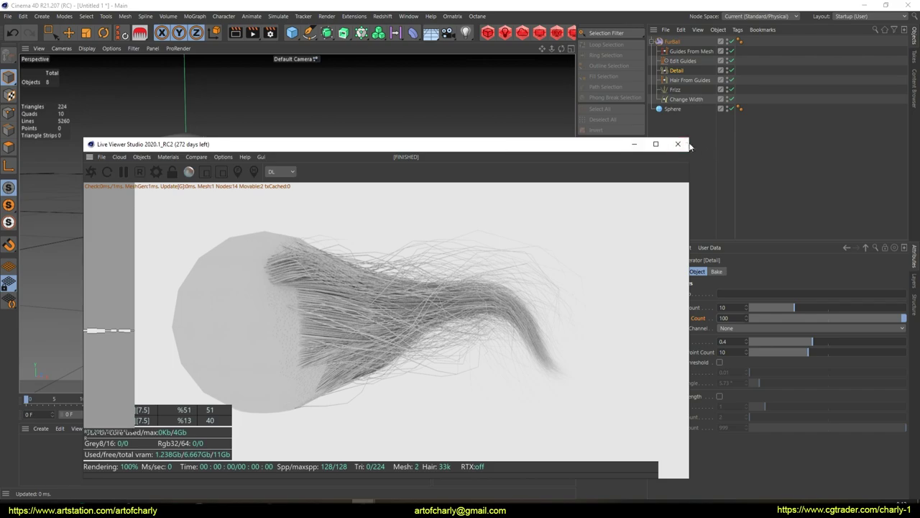
pyautogui.click(499, 23)
pyautogui.click(477, 16)
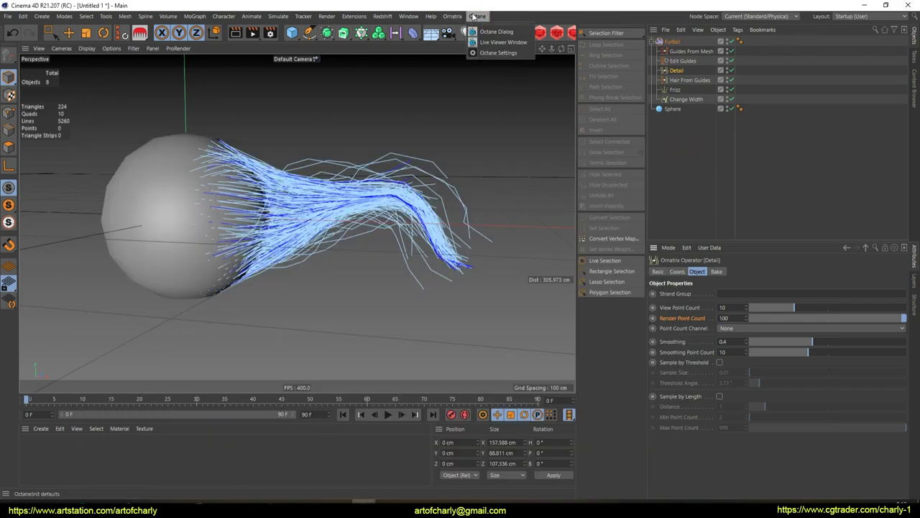
# Step: Switch the Render Settings renderer to Octane Renderer
pyautogui.click(476, 16)
pyautogui.click(236, 33)
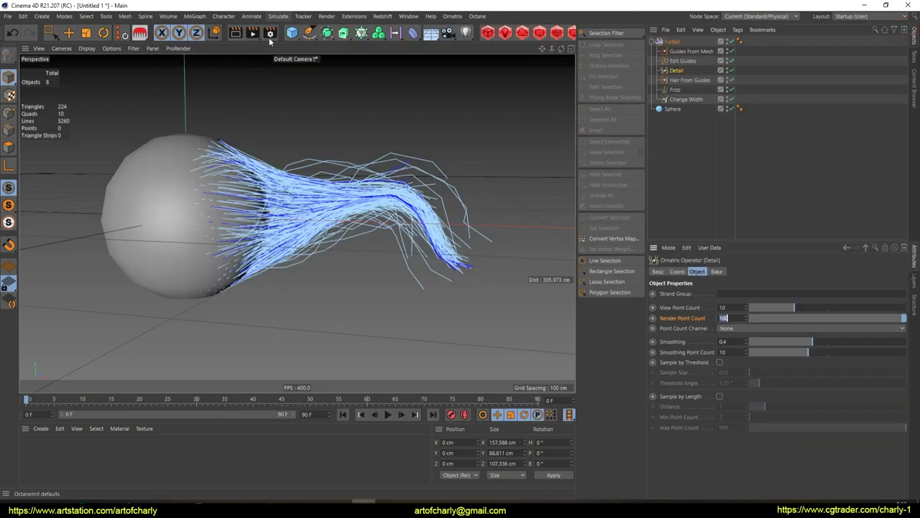
pyautogui.click(269, 32)
pyautogui.click(337, 52)
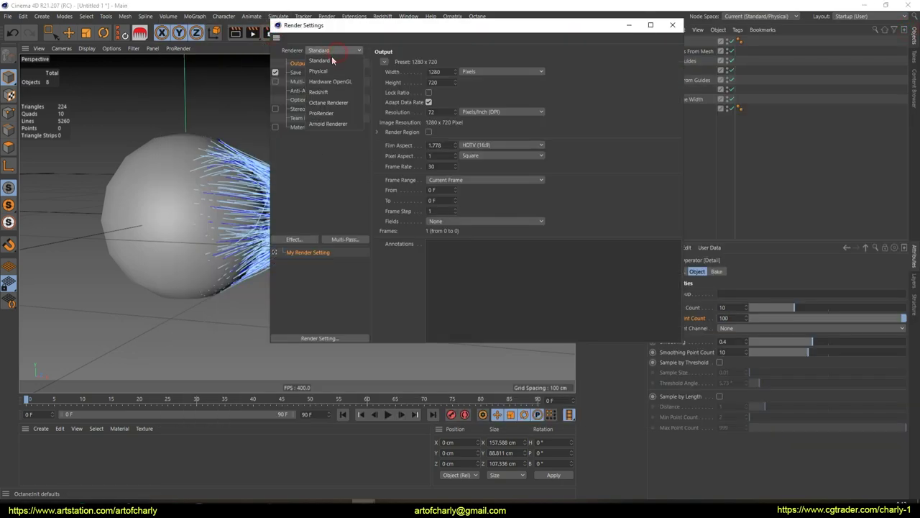
pyautogui.click(325, 103)
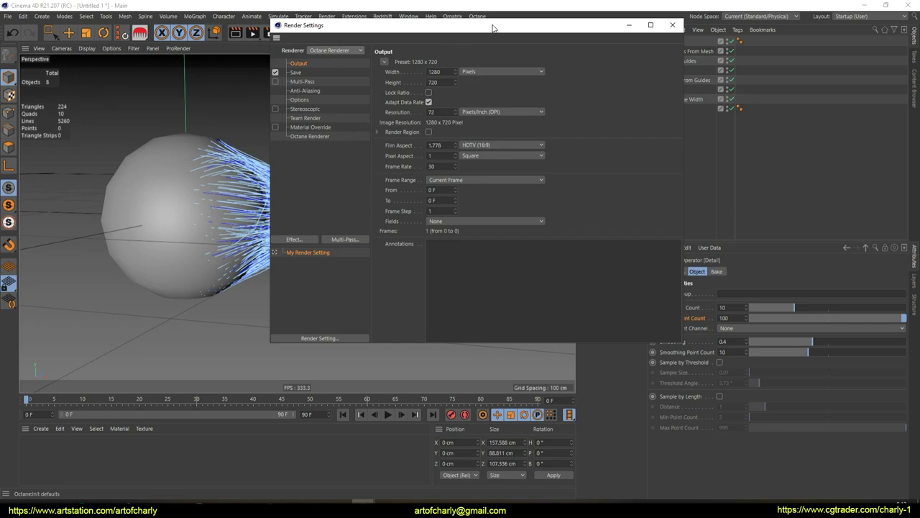
pyautogui.moveTo(518, 31); pyautogui.dragTo(466, 46)
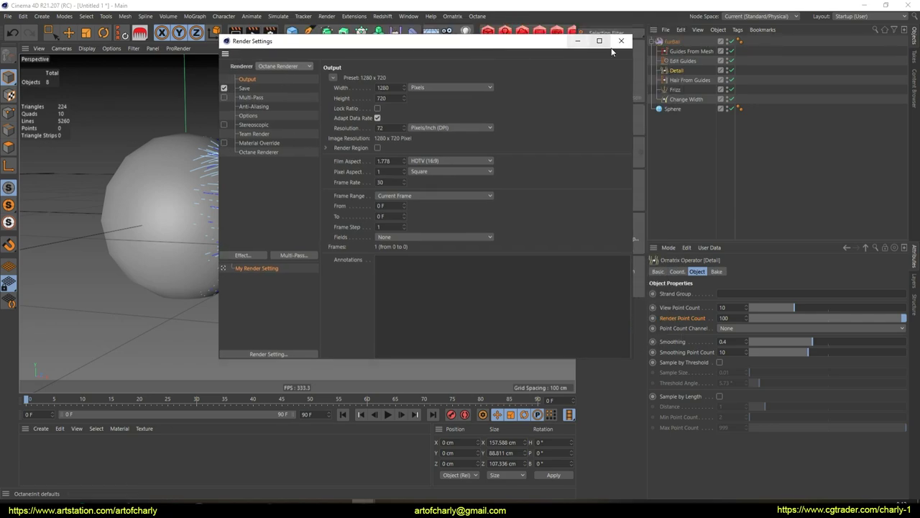
pyautogui.click(621, 41)
# Step: Render the hair tuft to a 1280x720 image in the Picture Viewer, then close it
pyautogui.click(260, 33)
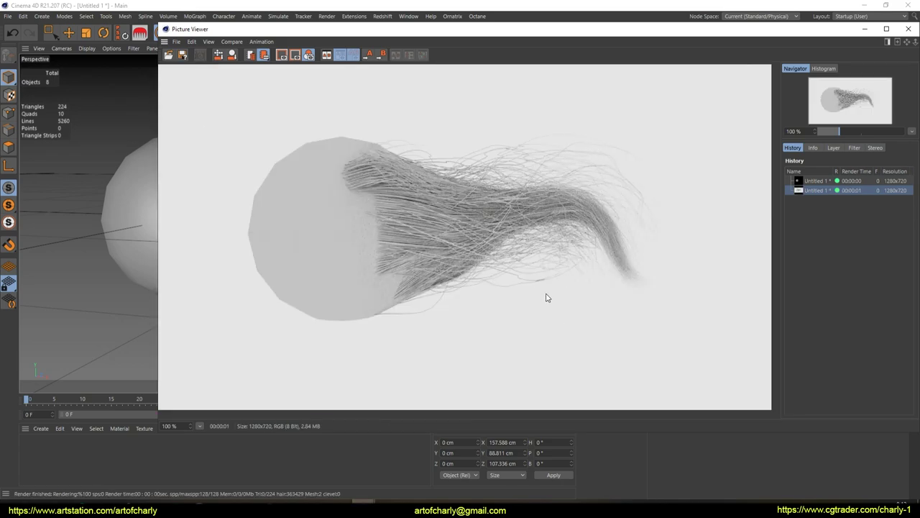
pyautogui.moveTo(590, 41); pyautogui.dragTo(486, 77)
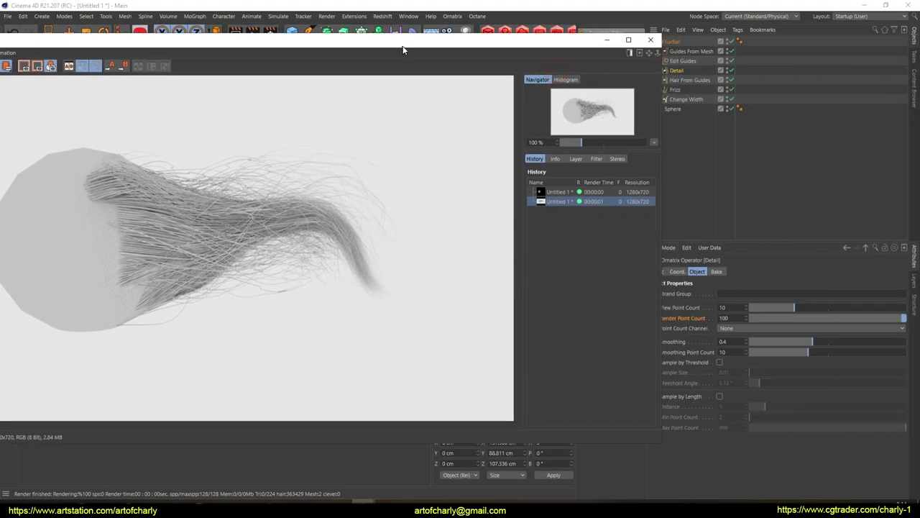
pyautogui.moveTo(559, 73); pyautogui.dragTo(577, 80)
pyautogui.click(811, 72)
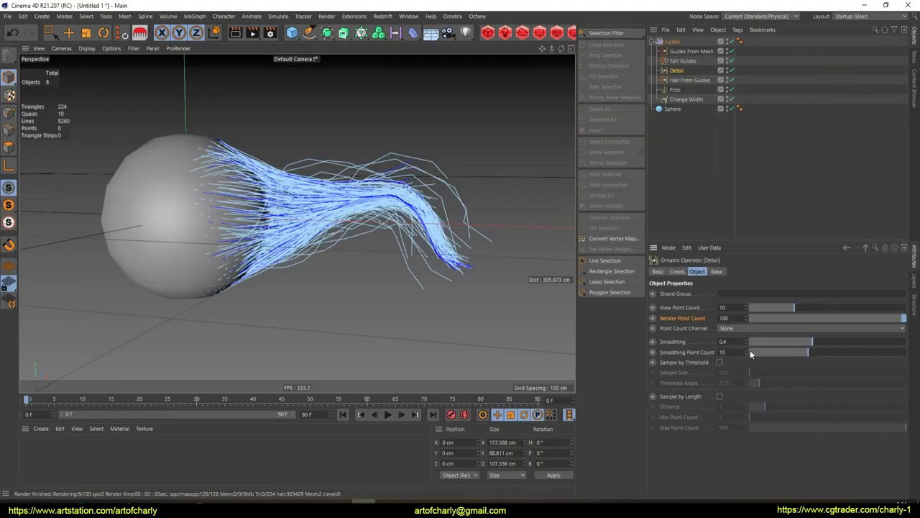
# Step: Drop Render Point Count to 10, render a comparison image, zoom in, and close it
pyautogui.write('10')
pyautogui.press('Return')
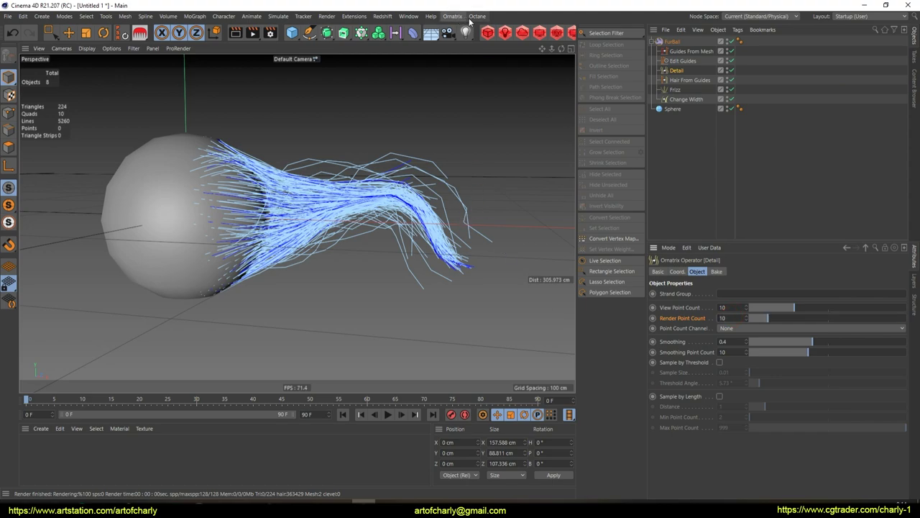
pyautogui.click(253, 33)
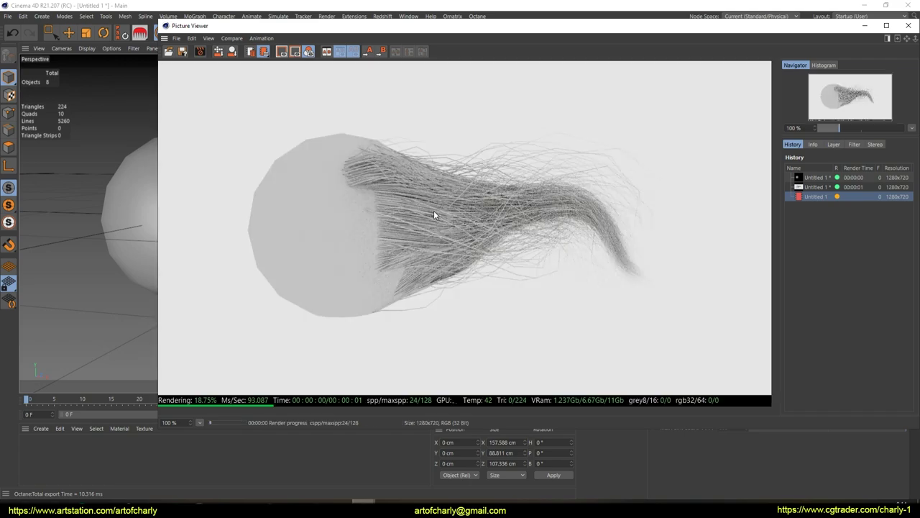
pyautogui.scroll(3, 559, 181)
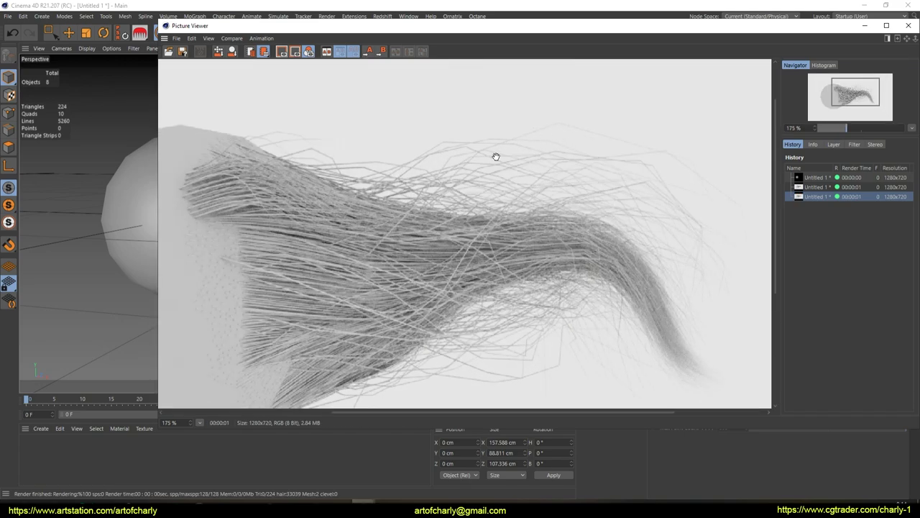
pyautogui.scroll(-1, 543, 266)
pyautogui.scroll(-1, 471, 252)
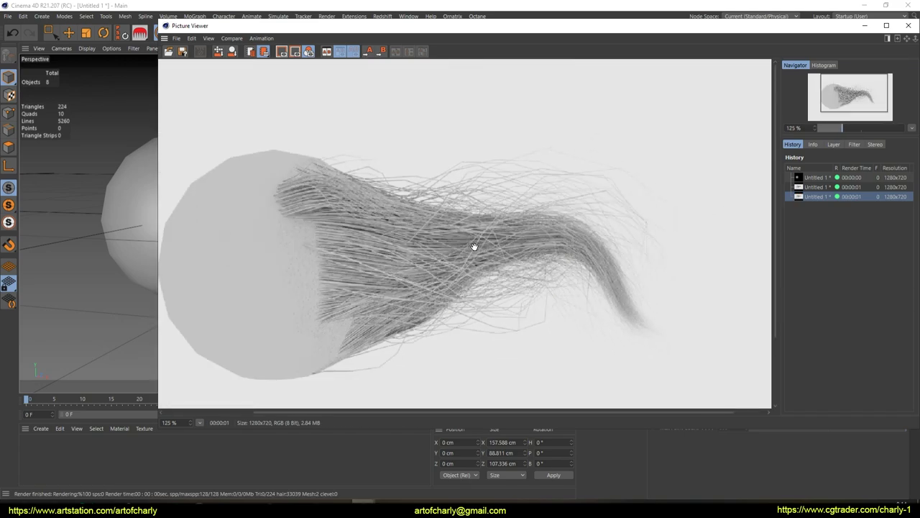
pyautogui.scroll(1, 459, 163)
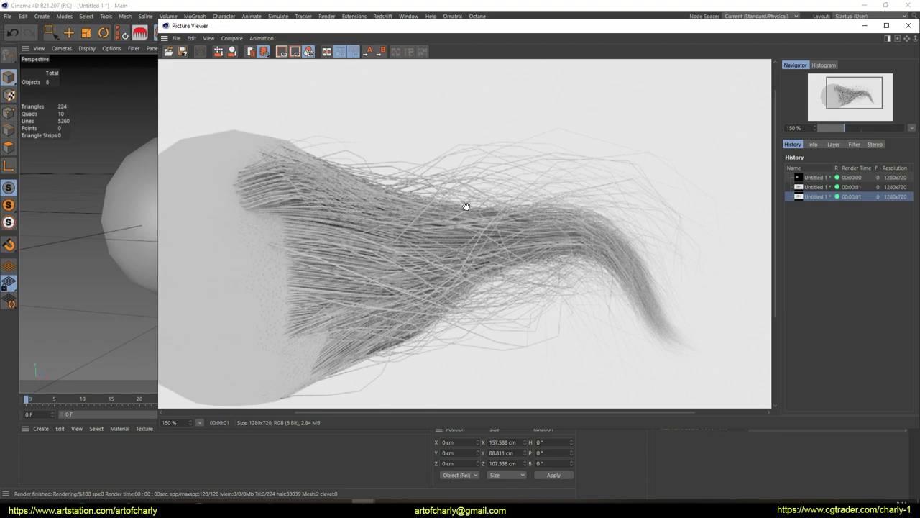
pyautogui.click(908, 25)
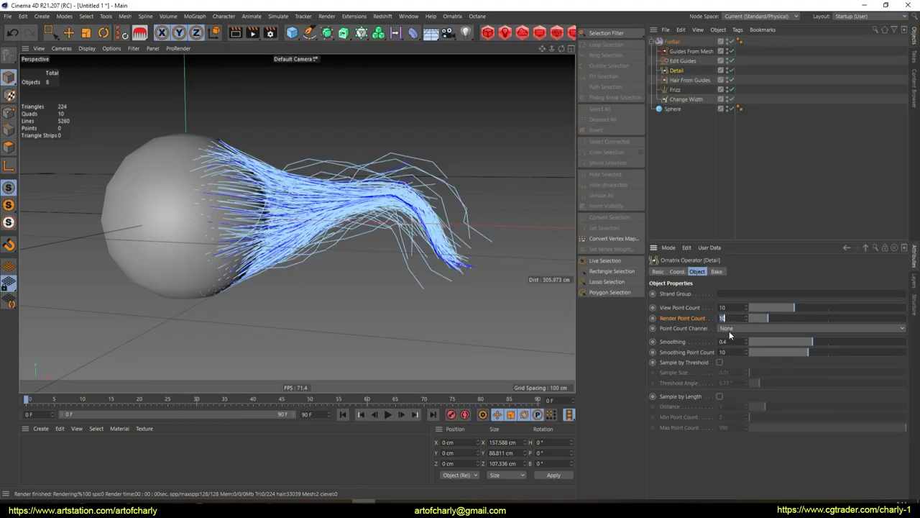
# Step: Try 30 for both point counts, then settle on View Point Count 10 and Render Point Count 50
pyautogui.write('1')
pyautogui.write('30')
pyautogui.press('Return')
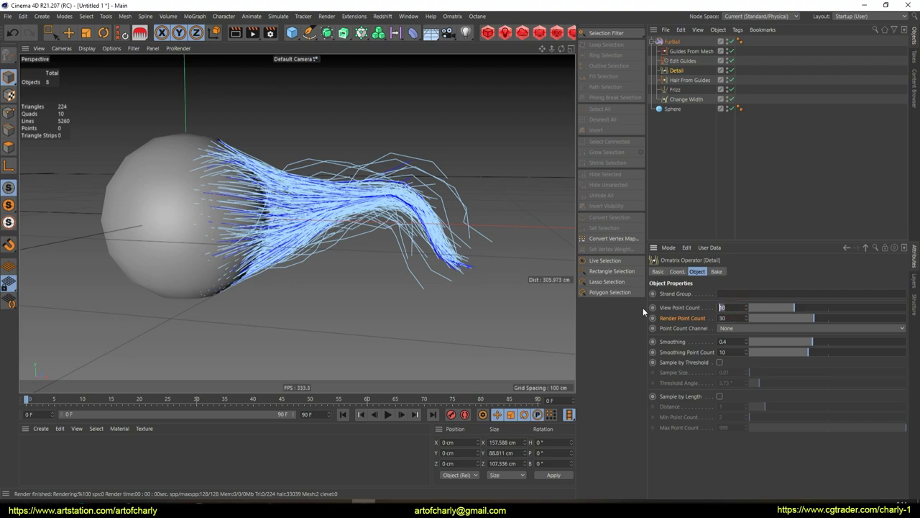
pyautogui.write('30')
pyautogui.press('Return')
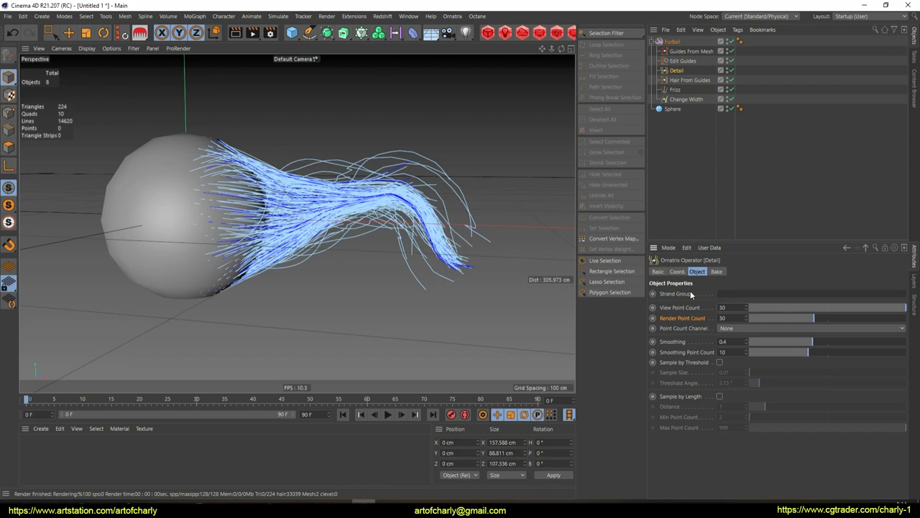
pyautogui.write('10')
pyautogui.press('Return')
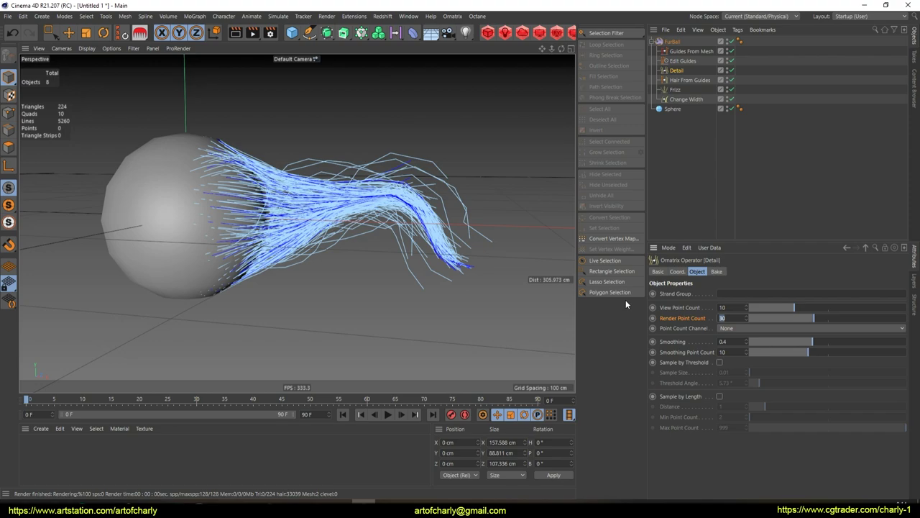
pyautogui.write('50')
pyautogui.press('Return')
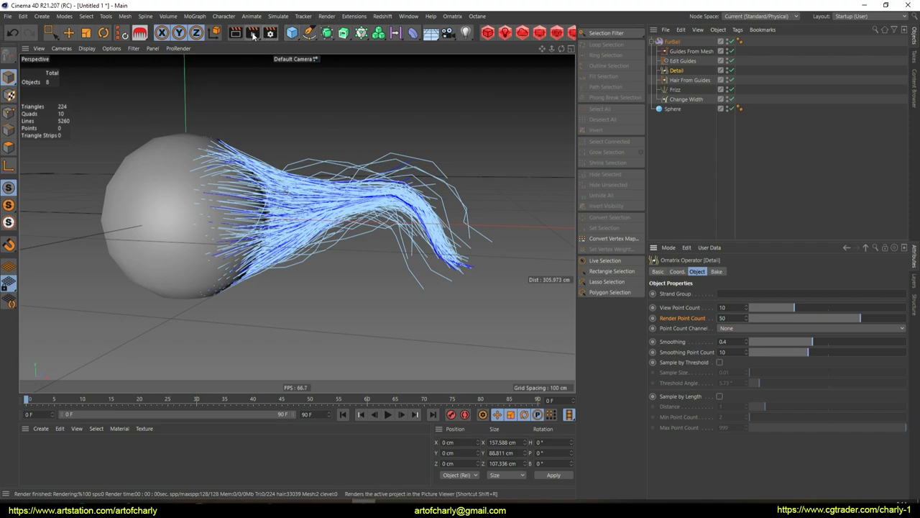
# Step: Render the hair at 50 render points and pan the image to inspect the strands
pyautogui.click(252, 33)
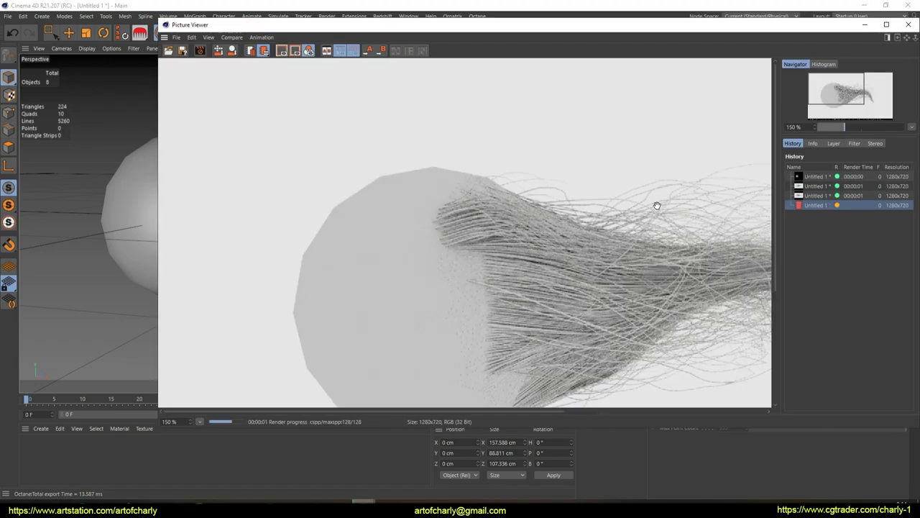
pyautogui.moveTo(654, 206); pyautogui.dragTo(362, 175)
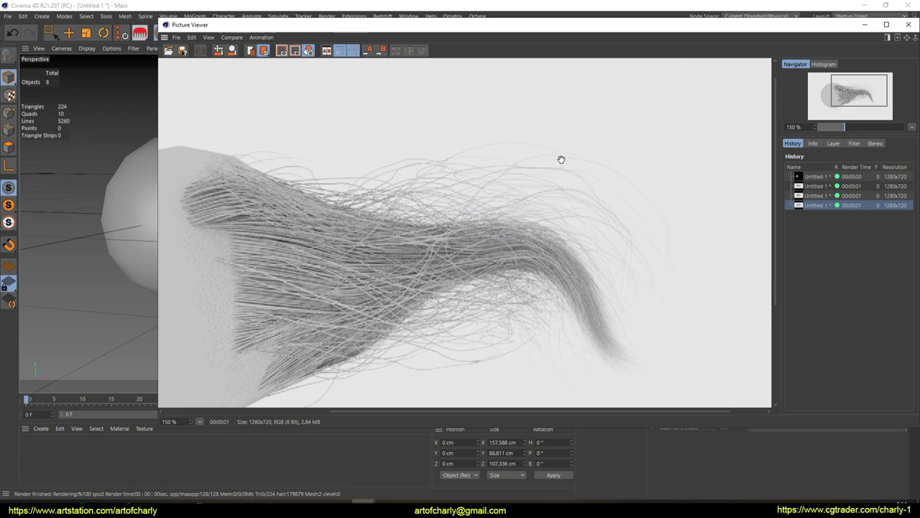
pyautogui.click(908, 24)
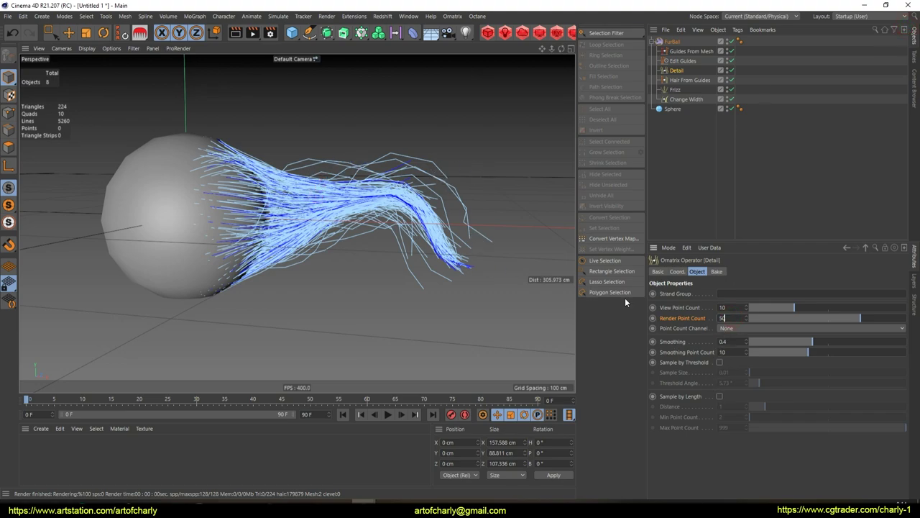
# Step: Set the Detail operator's View Point Count to 15, then to 30
pyautogui.write('15')
pyautogui.press('Return')
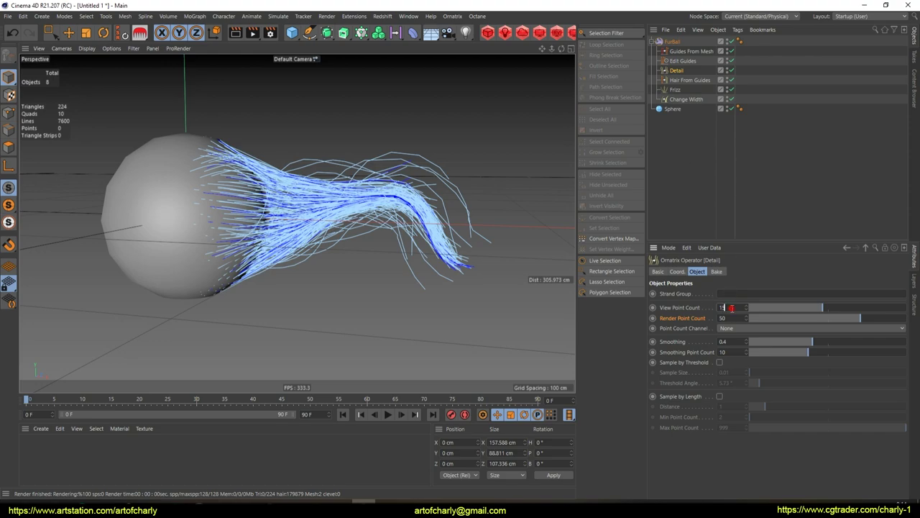
pyautogui.write('30')
pyautogui.press('Return')
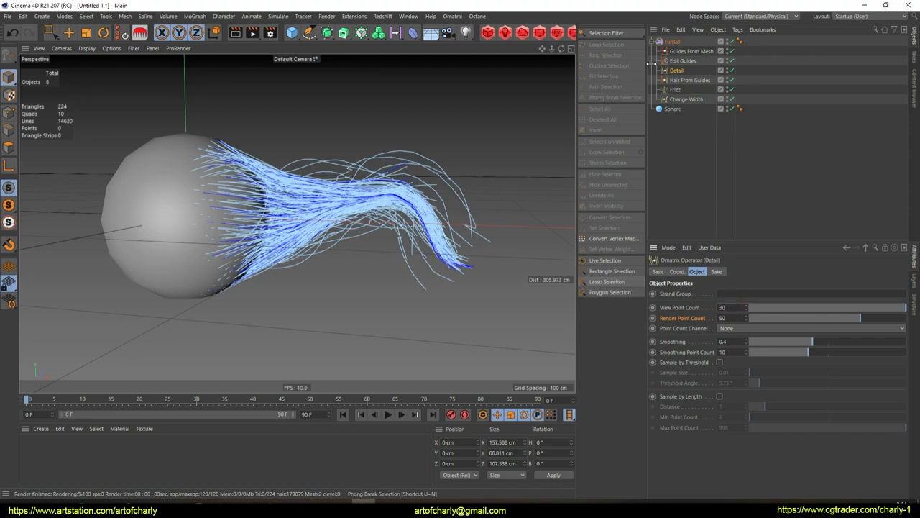
# Step: Review the Hair From Guides and Frizz settings, then return to the Detail operator
pyautogui.click(683, 80)
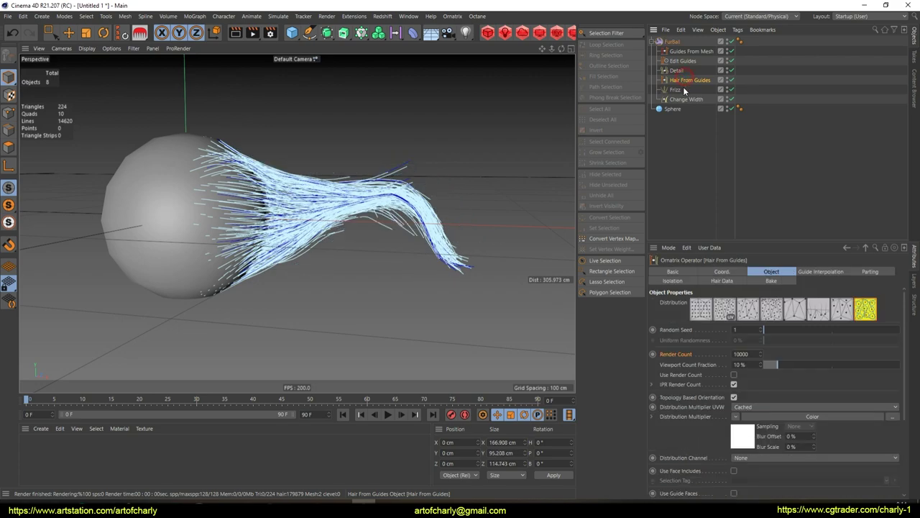
pyautogui.click(677, 70)
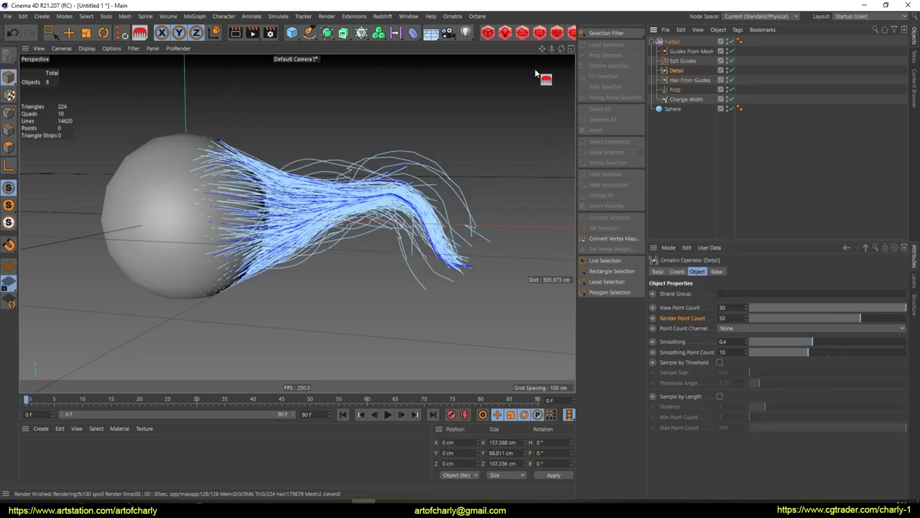
pyautogui.click(683, 60)
pyautogui.click(676, 89)
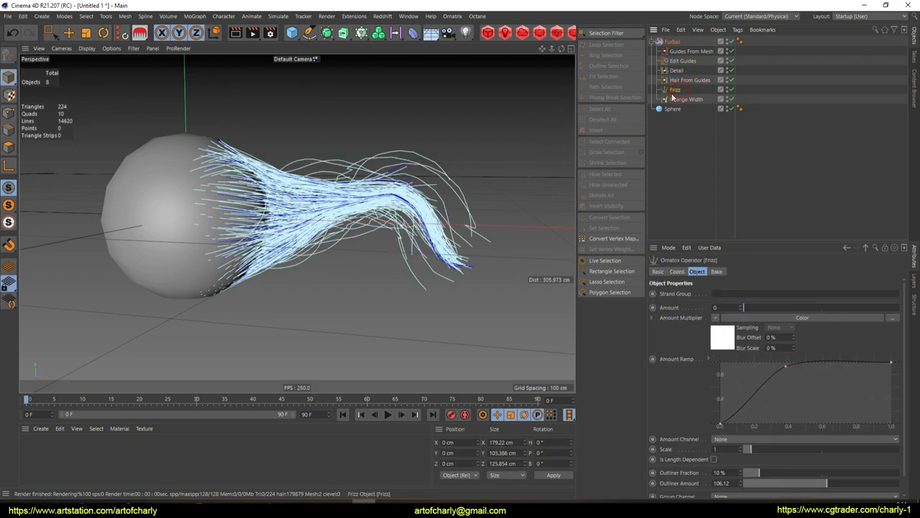
pyautogui.keyDown('alt'); pyautogui.moveTo(410, 216); pyautogui.dragTo(424, 213); pyautogui.keyUp('alt')
pyautogui.click(677, 70)
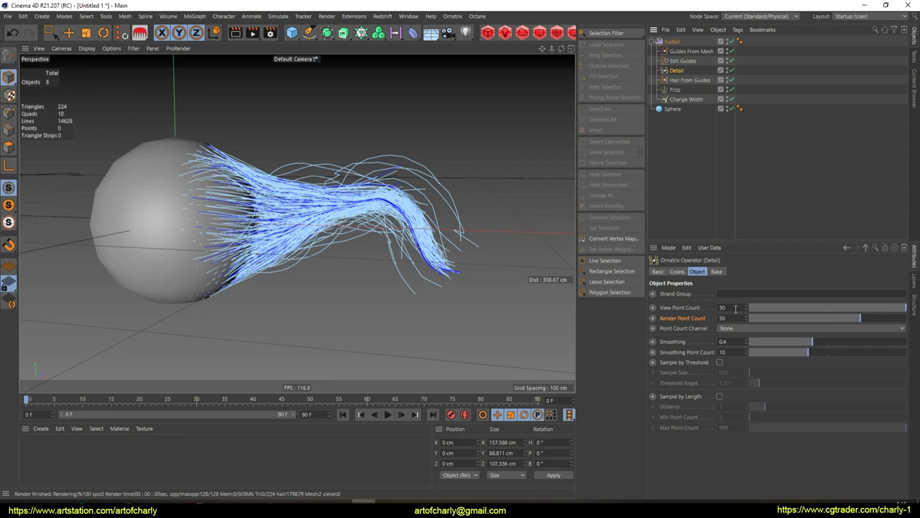
pyautogui.scroll(2, 446, 277)
pyautogui.scroll(-4, 446, 277)
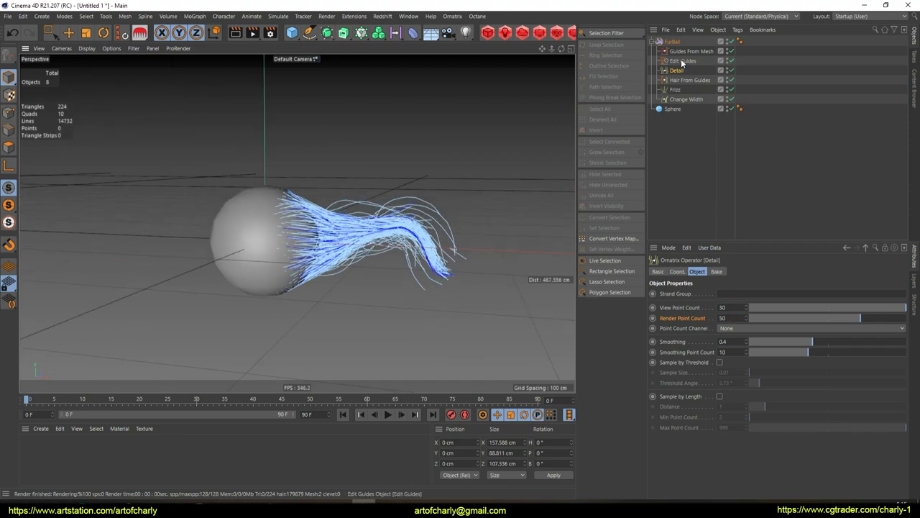
# Step: Lengthen the guide strands outward with the Edit Guides Length brush
pyautogui.click(682, 62)
pyautogui.scroll(-3, 687, 379)
pyautogui.scroll(-2, 782, 385)
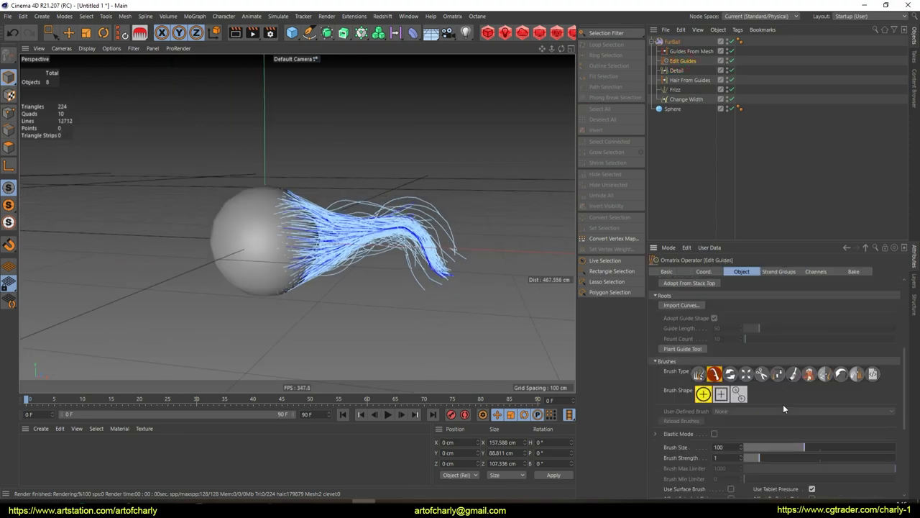
pyautogui.click(762, 374)
pyautogui.click(777, 374)
pyautogui.keyDown('alt'); pyautogui.moveTo(400, 280); pyautogui.dragTo(291, 263, button='middle'); pyautogui.keyUp('alt')
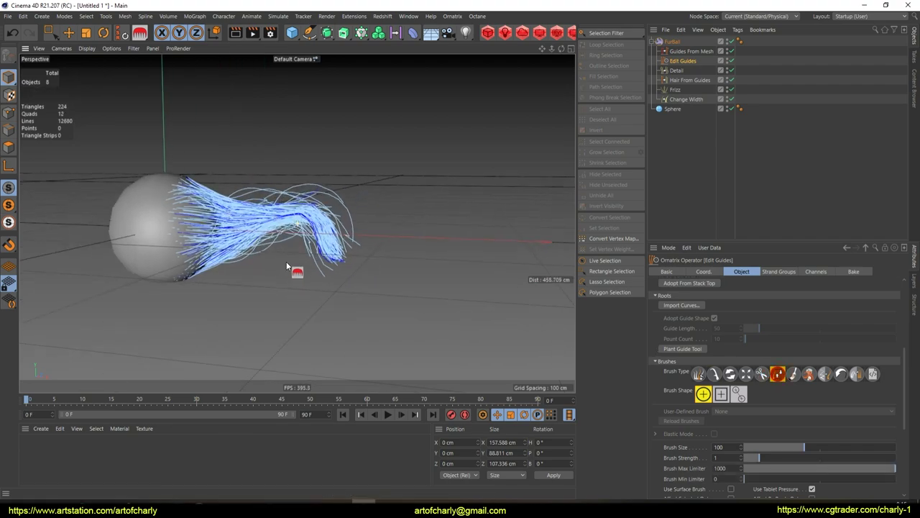
pyautogui.moveTo(291, 264)
pyautogui.mouseDown()
pyautogui.moveTo(339, 249)
pyautogui.moveTo(421, 297)
pyautogui.mouseUp()
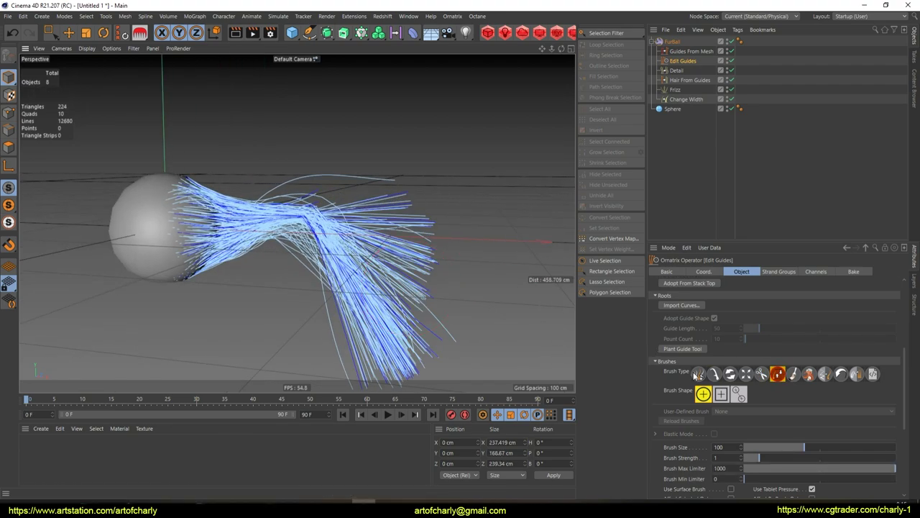
# Step: Comb the tuft with the Move brush into an upward-curving wave
pyautogui.press('m')
pyautogui.moveTo(405, 247); pyautogui.dragTo(407, 215)
pyautogui.moveTo(360, 329)
pyautogui.mouseDown()
pyautogui.moveTo(415, 251)
pyautogui.moveTo(411, 230)
pyautogui.moveTo(329, 221)
pyautogui.moveTo(551, 174)
pyautogui.moveTo(499, 261)
pyautogui.mouseUp()
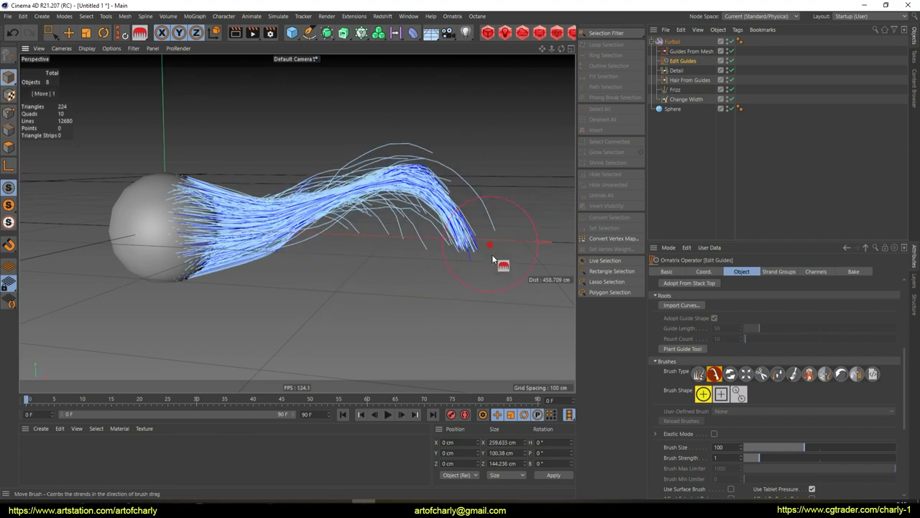
pyautogui.click(680, 70)
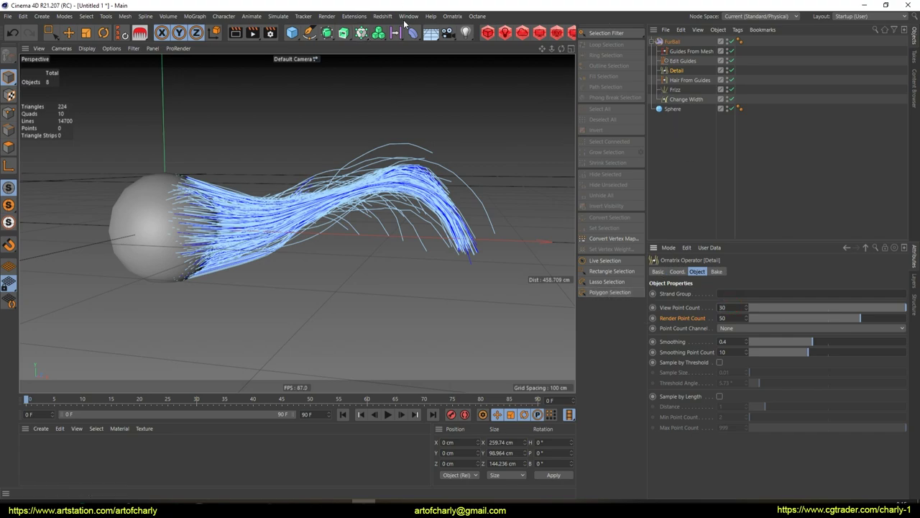
pyautogui.click(447, 16)
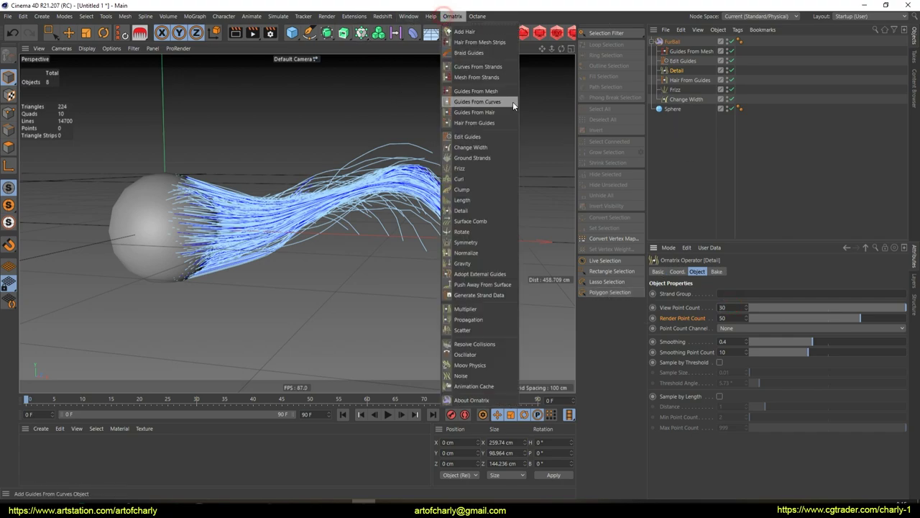
# Step: Turn off Hair From Guides and comb the guide tails rightward, reshaping the lower tail
pyautogui.click(481, 138)
pyautogui.click(732, 307)
pyautogui.moveTo(469, 251)
pyautogui.mouseDown()
pyautogui.moveTo(468, 201)
pyautogui.moveTo(499, 251)
pyautogui.moveTo(479, 312)
pyautogui.moveTo(376, 329)
pyautogui.moveTo(365, 235)
pyautogui.moveTo(396, 304)
pyautogui.moveTo(253, 347)
pyautogui.moveTo(280, 363)
pyautogui.moveTo(410, 360)
pyautogui.mouseUp()
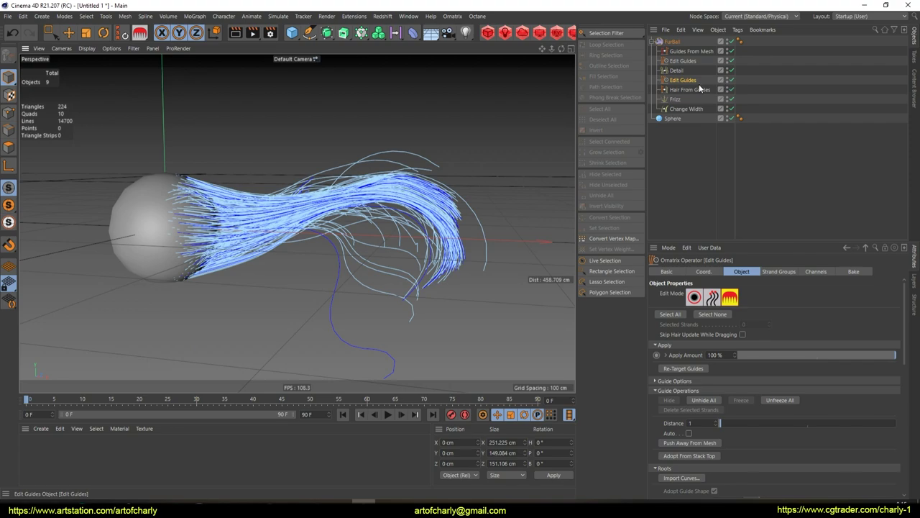
pyautogui.click(731, 89)
pyautogui.moveTo(411, 375)
pyautogui.mouseDown()
pyautogui.moveTo(494, 353)
pyautogui.moveTo(524, 308)
pyautogui.mouseUp()
pyautogui.moveTo(482, 186); pyautogui.dragTo(503, 247)
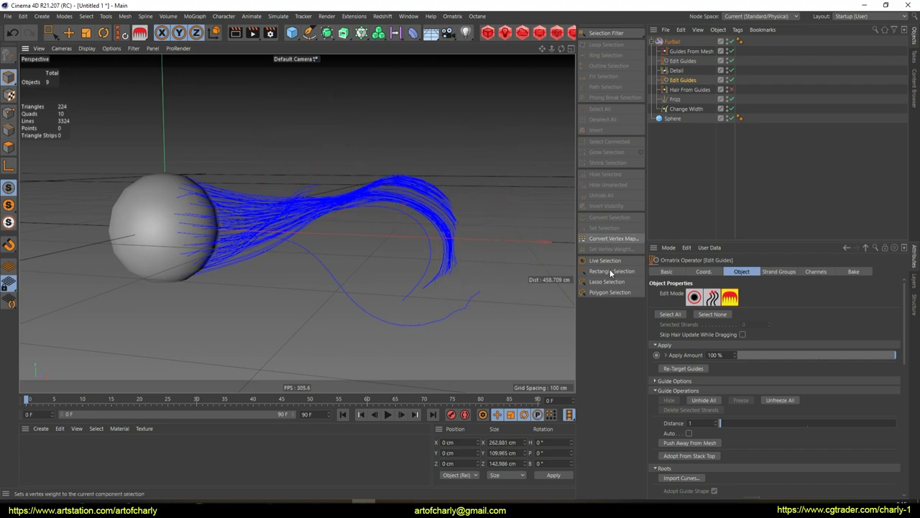
# Step: Check the guides at Hair From Guides, Detail and the second Edit Guides operator
pyautogui.click(690, 89)
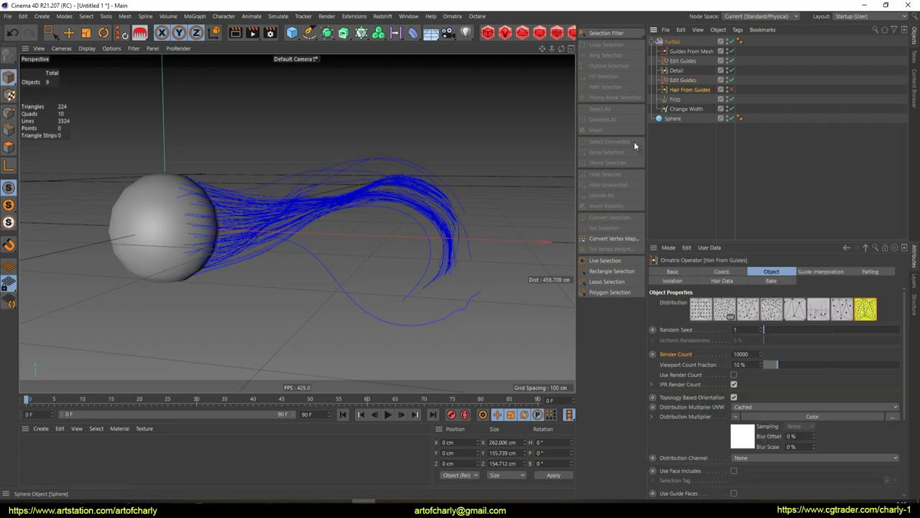
pyautogui.click(677, 71)
pyautogui.click(683, 80)
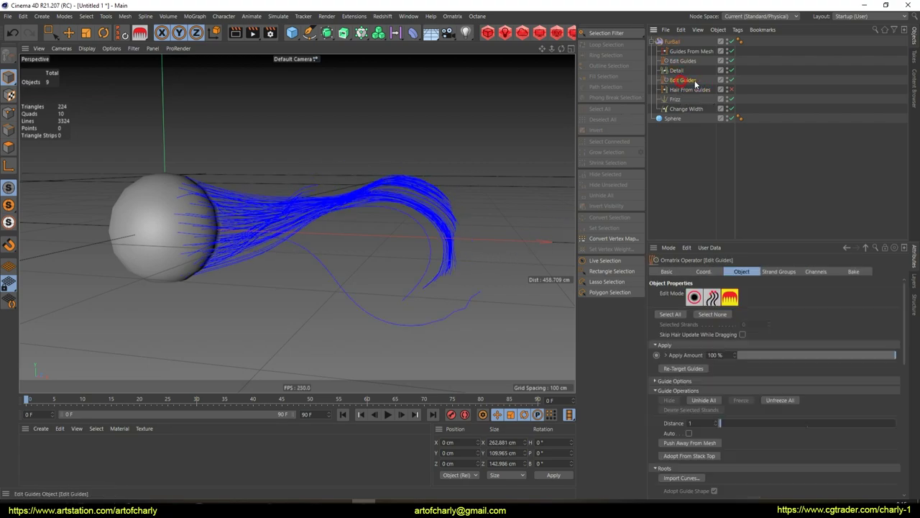
pyautogui.click(452, 16)
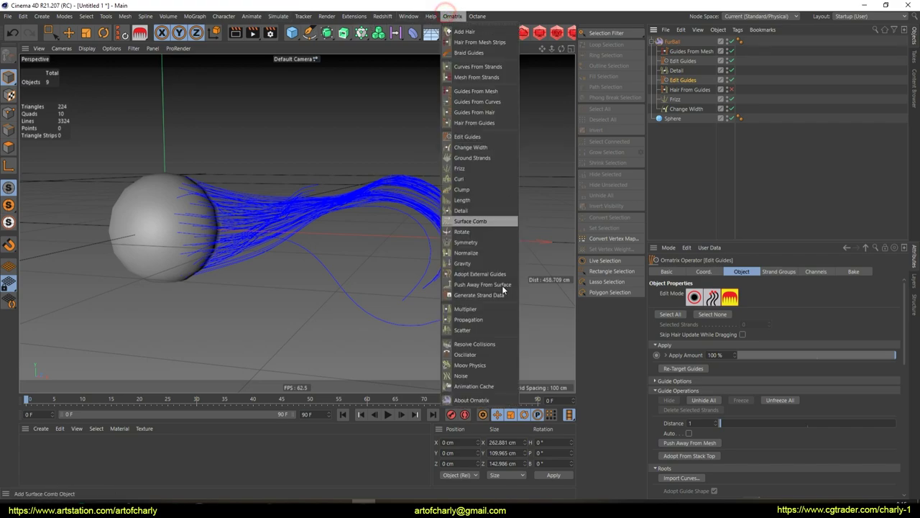
# Step: Add a Detail operator with Render Point Count 70 and View Point Count 30
pyautogui.click(479, 210)
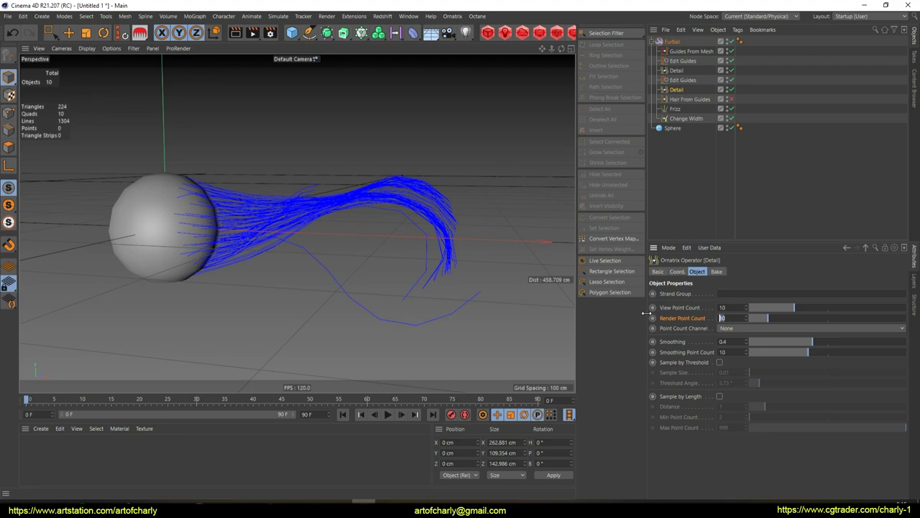
pyautogui.write('70')
pyautogui.press('Return')
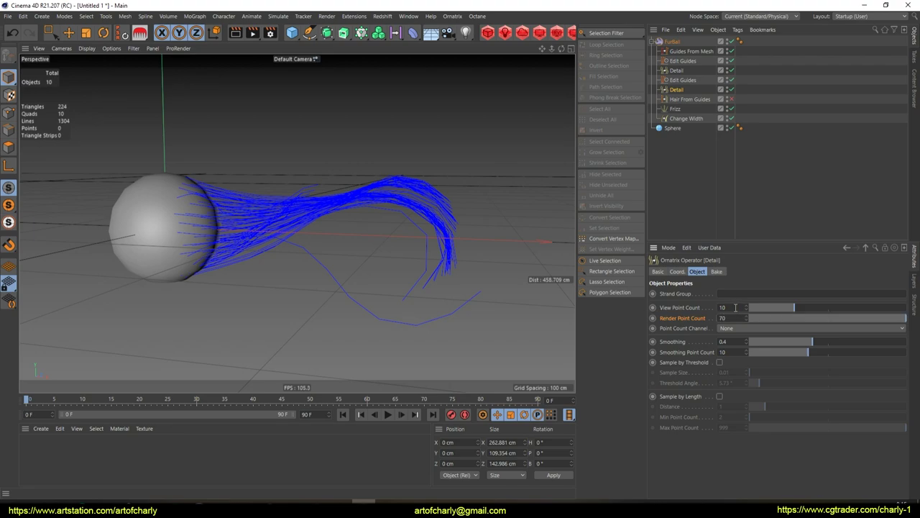
pyautogui.write('30')
pyautogui.press('Return')
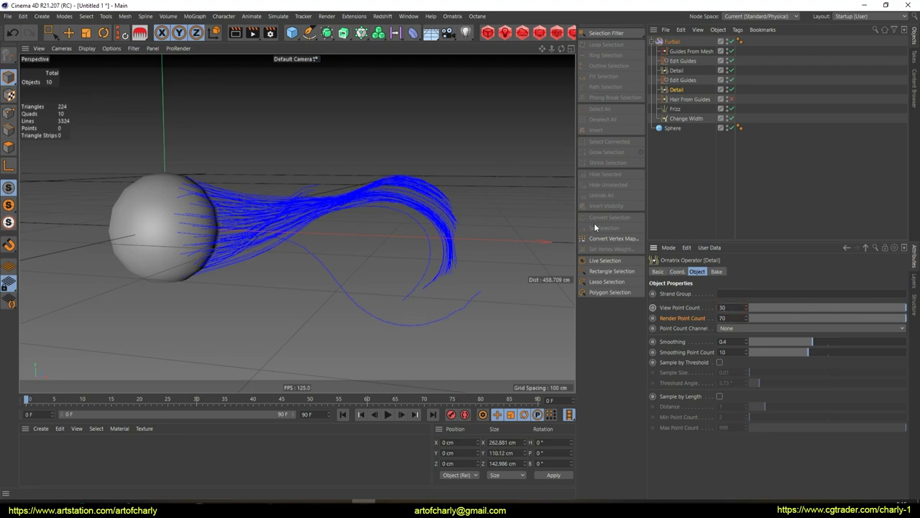
pyautogui.rightClick(680, 90)
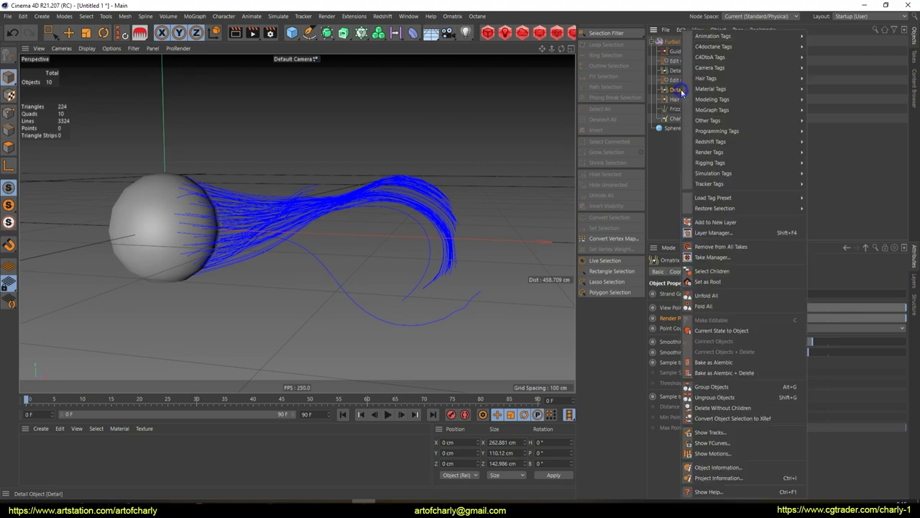
# Step: Collapse the stack up to Detail into Baked Guides and render the tuft
pyautogui.click(682, 94)
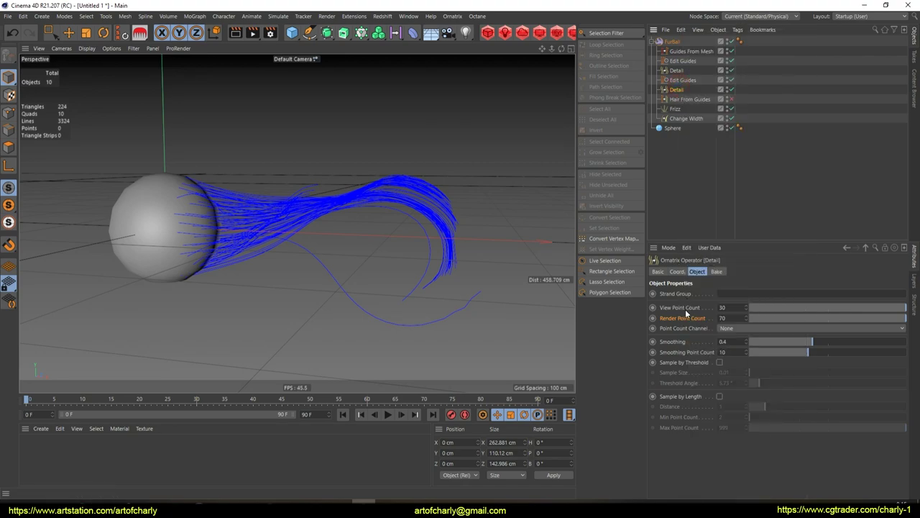
pyautogui.click(717, 271)
pyautogui.click(699, 293)
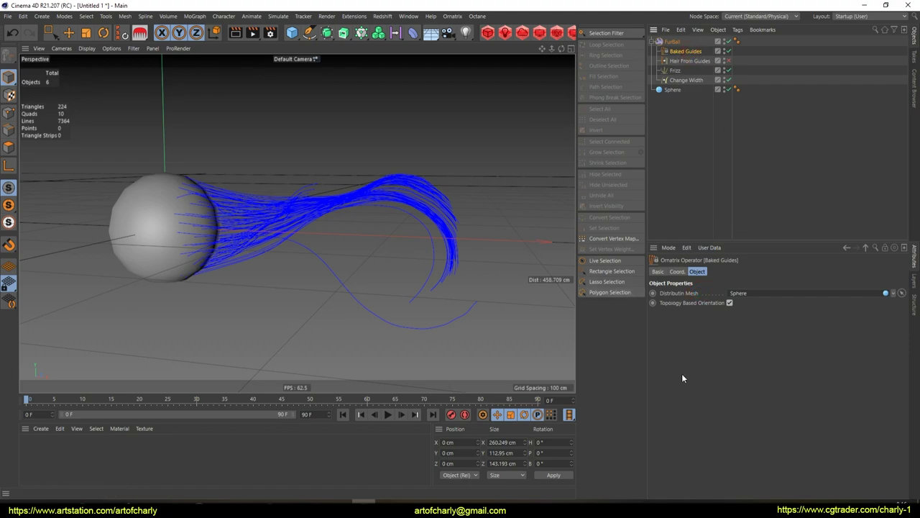
pyautogui.click(255, 33)
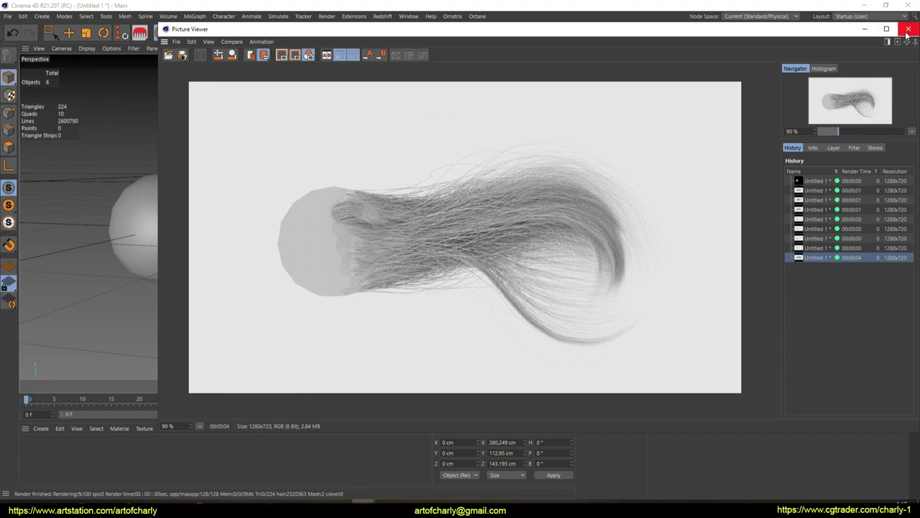
# Step: Set Hair From Guides' Viewport Count Fraction to 10% and render the tuft again
pyautogui.click(908, 30)
pyautogui.click(689, 60)
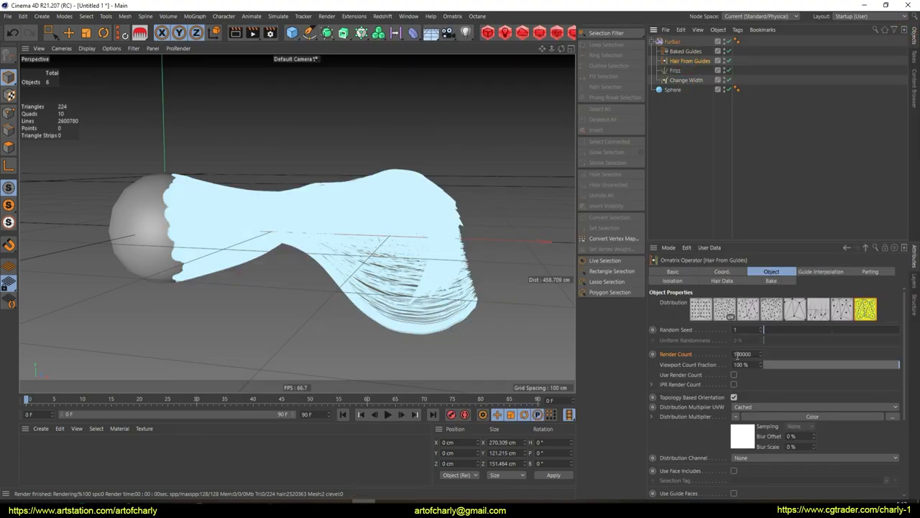
pyautogui.write('10')
pyautogui.press('Return')
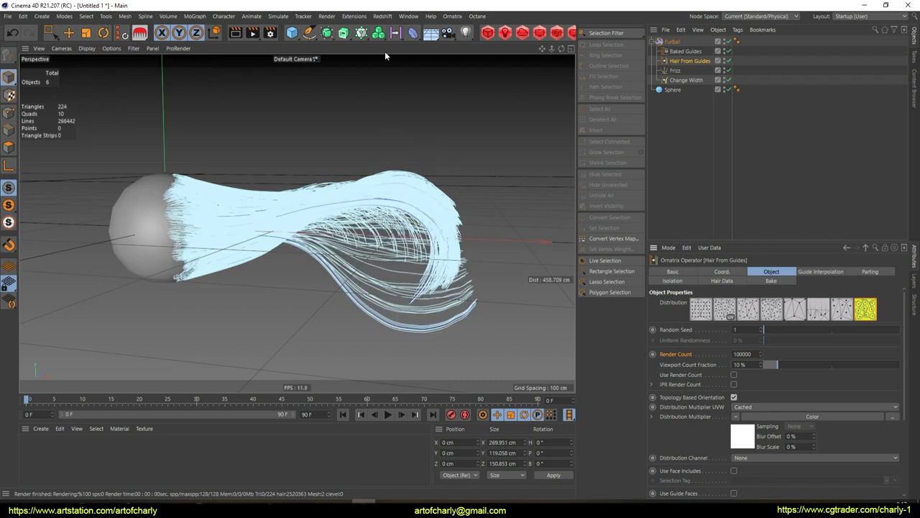
pyautogui.click(461, 15)
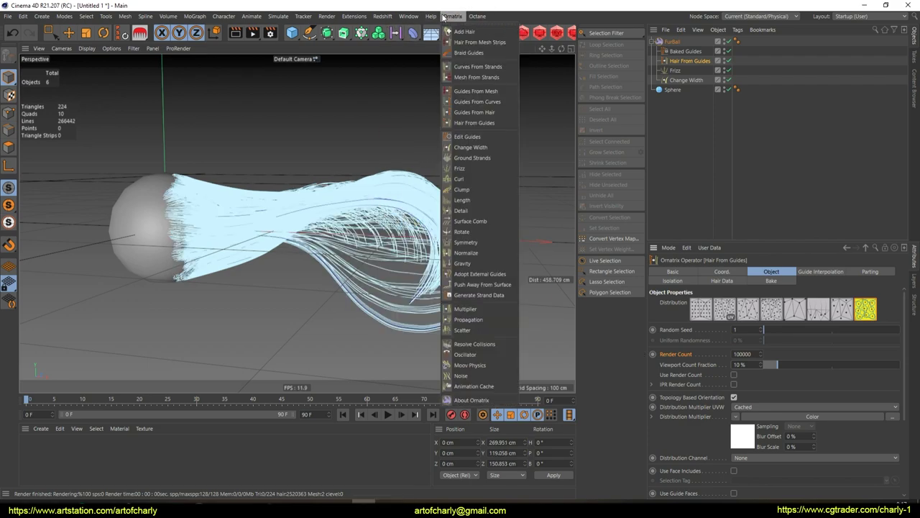
pyautogui.click(260, 15)
pyautogui.click(252, 32)
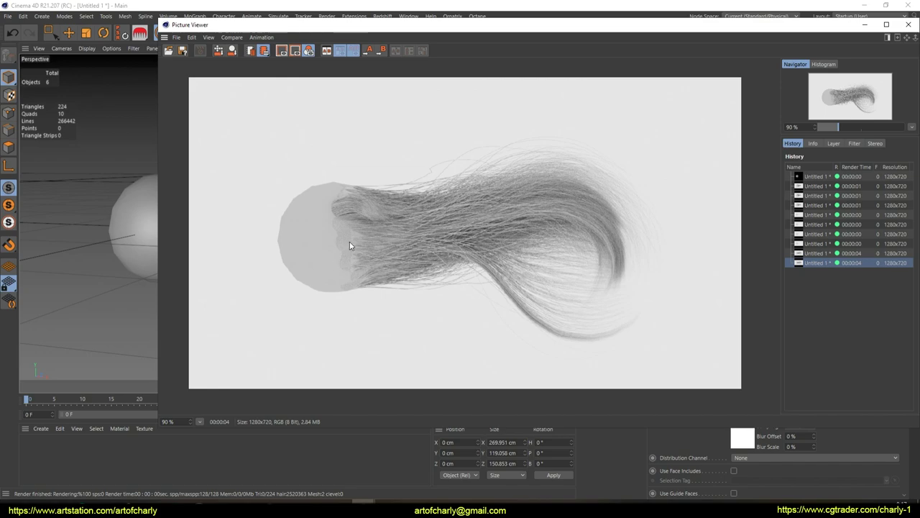
# Step: Add a Push Away From Surface operator after Change Width and render the hair
pyautogui.click(909, 25)
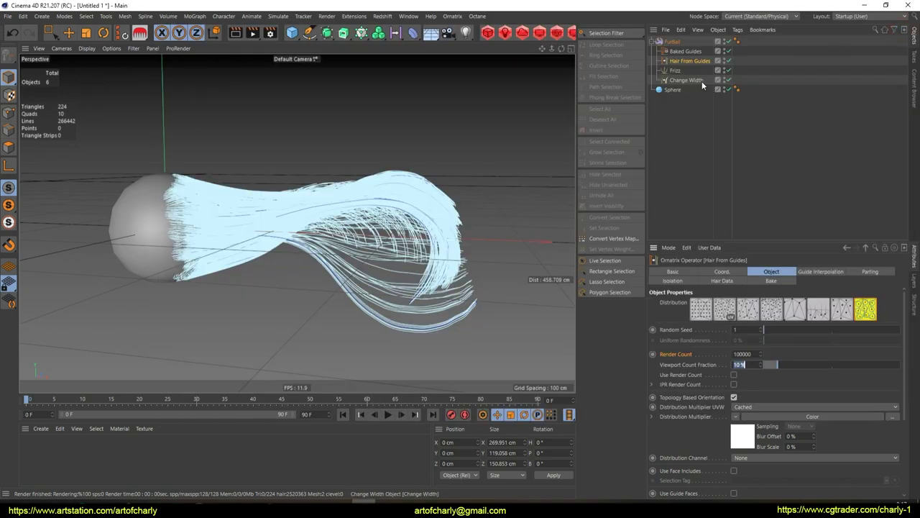
pyautogui.click(702, 80)
pyautogui.click(454, 16)
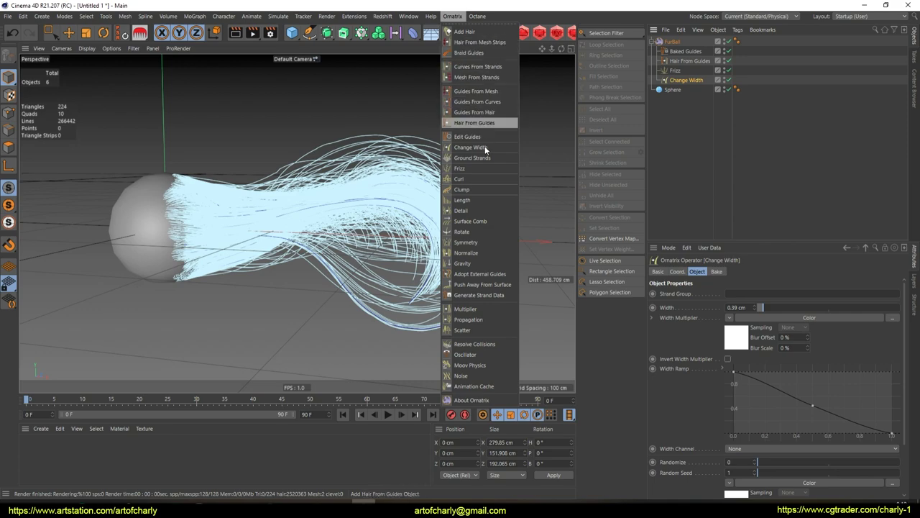
pyautogui.click(499, 284)
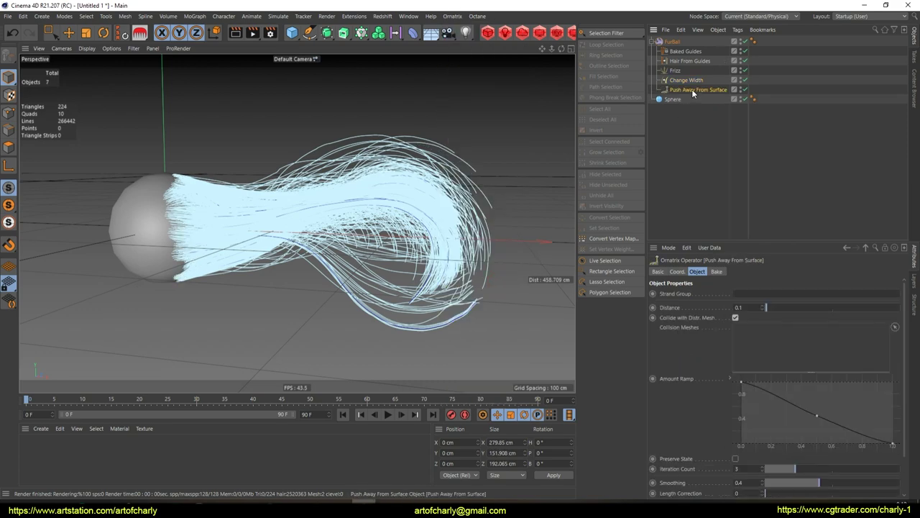
pyautogui.click(252, 34)
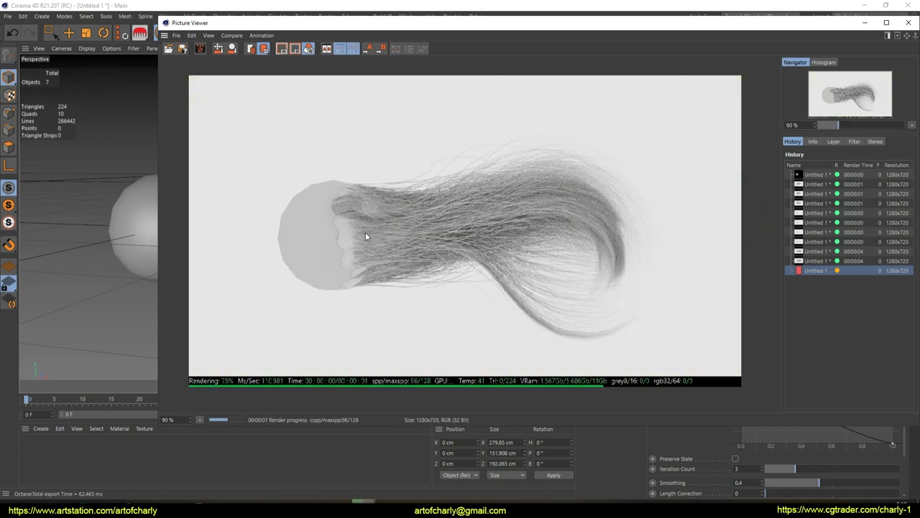
# Step: Zoom in and out on the pushed-off hair render to check the roots, then close it
pyautogui.scroll(2, 332, 247)
pyautogui.scroll(2, 331, 247)
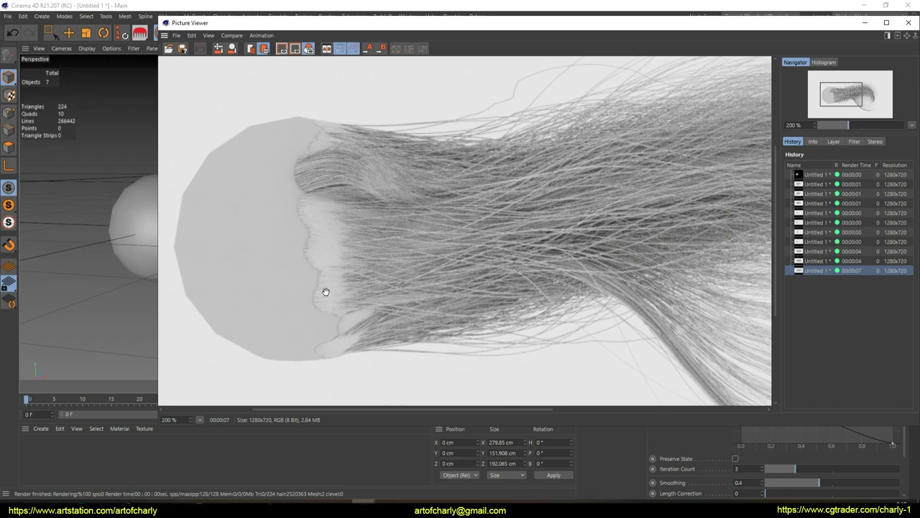
pyautogui.scroll(-1, 317, 250)
pyautogui.scroll(-2, 317, 250)
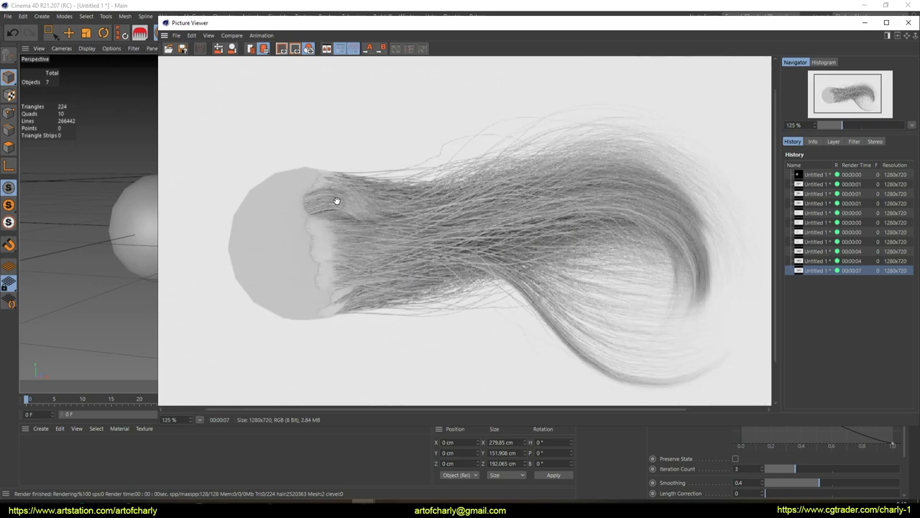
pyautogui.scroll(-1, 504, 228)
pyautogui.scroll(-2, 597, 230)
pyautogui.scroll(2, 647, 187)
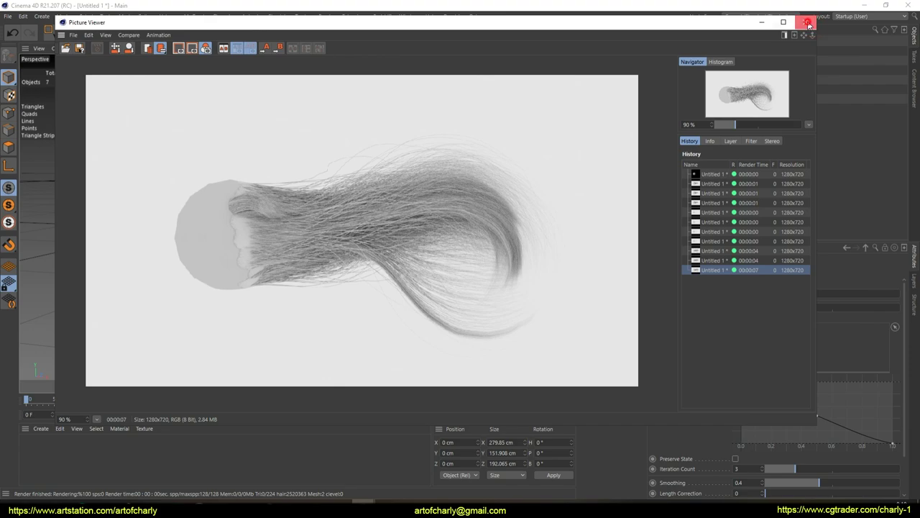
pyautogui.click(787, 16)
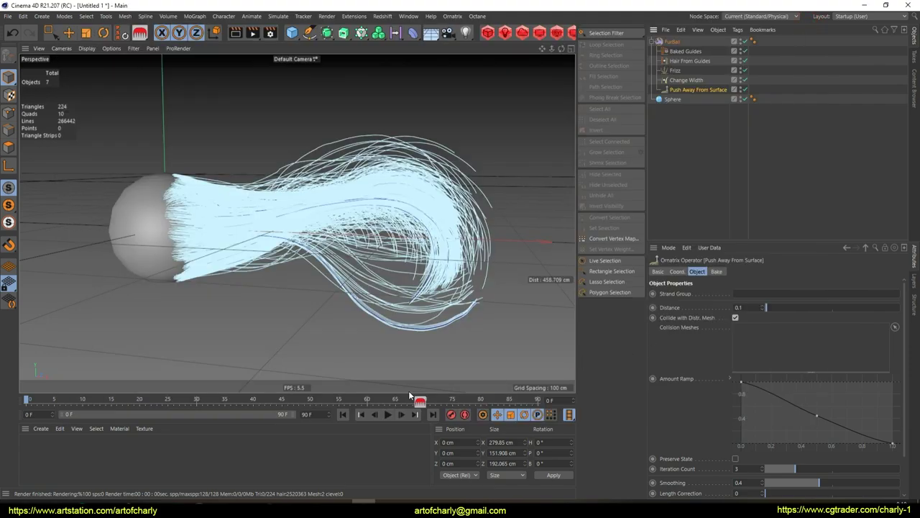